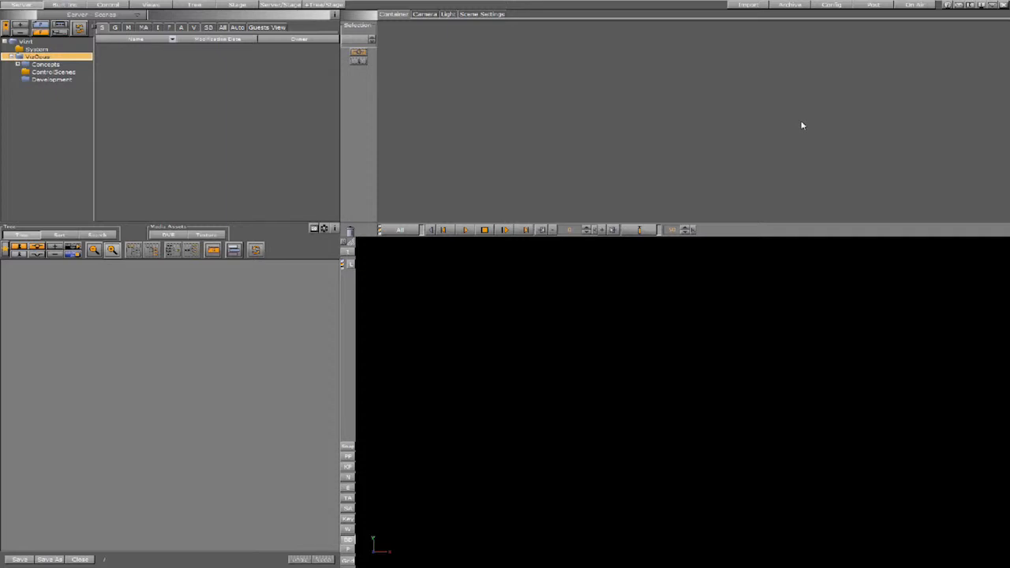
# Step: Show the scene layers, list the scenes in the ControlScenes folder, and clear the effect_2 scene from the front layer
pyautogui.click(351, 266)
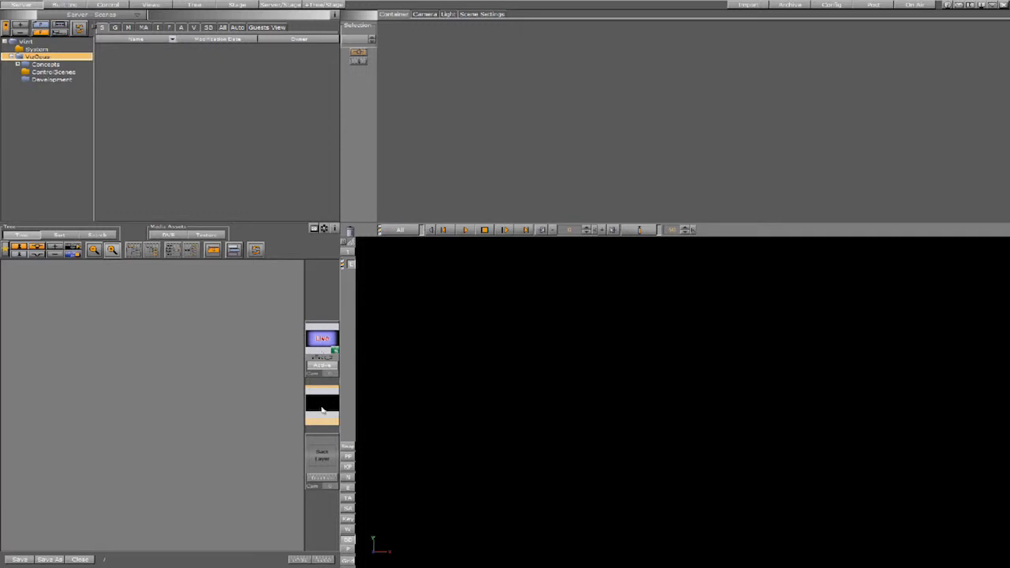
pyautogui.click(324, 366)
pyautogui.click(44, 74)
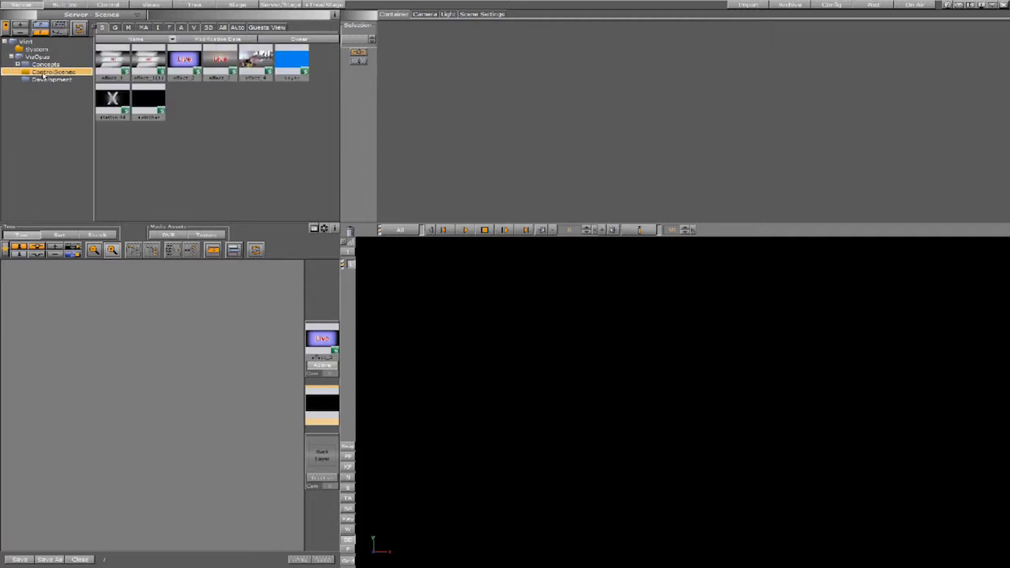
pyautogui.click(146, 97)
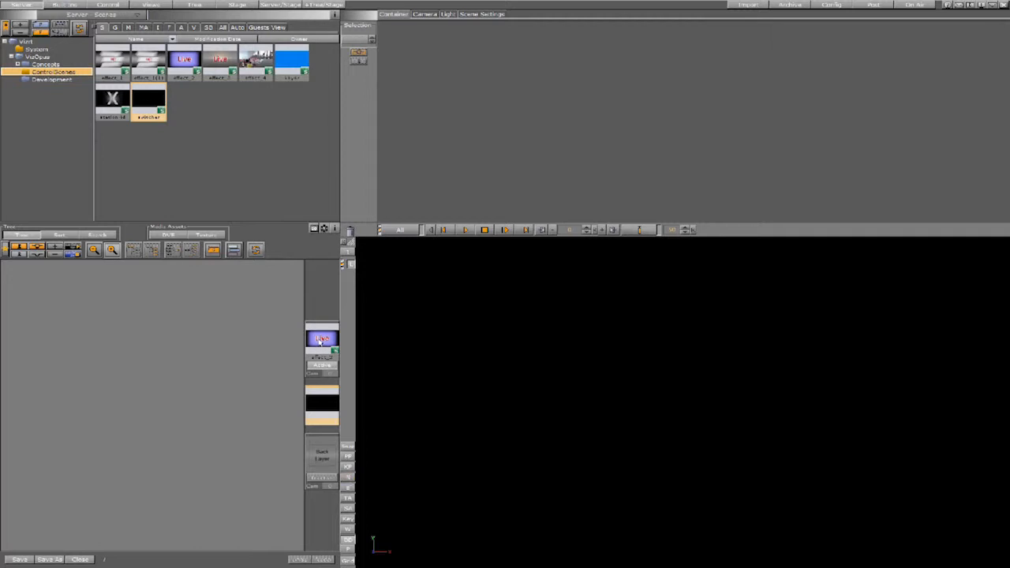
pyautogui.moveTo(321, 341); pyautogui.dragTo(355, 234)
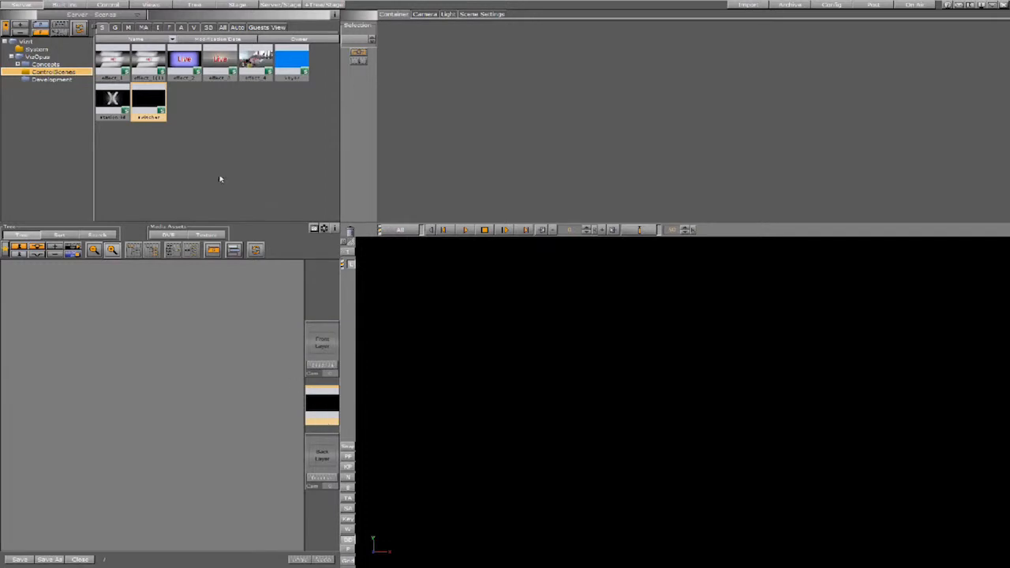
# Step: Load the switcher scene into the back layer and open its CLIP1 clip channel's image settings
pyautogui.moveTo(148, 101); pyautogui.dragTo(322, 459)
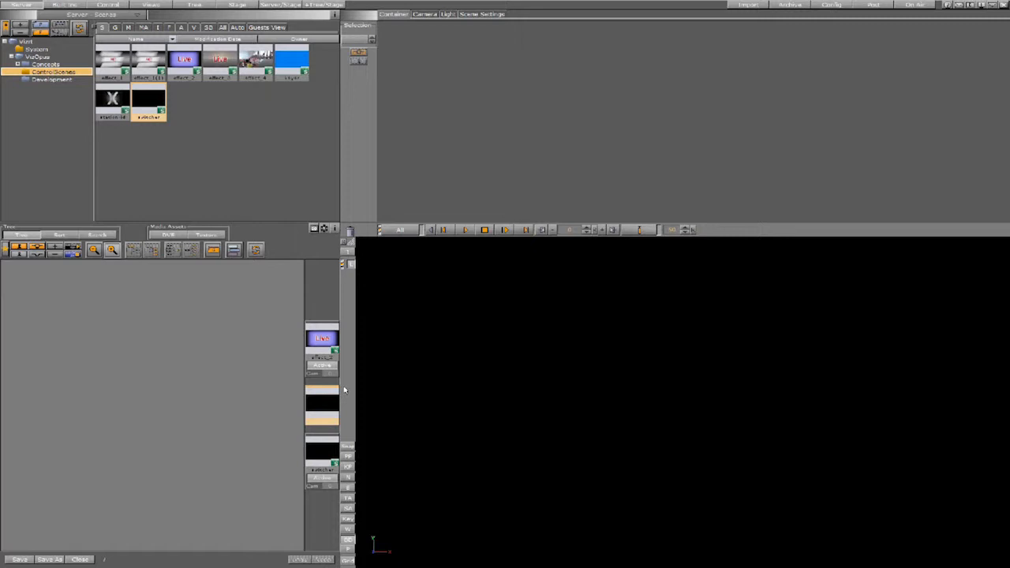
pyautogui.click(317, 451)
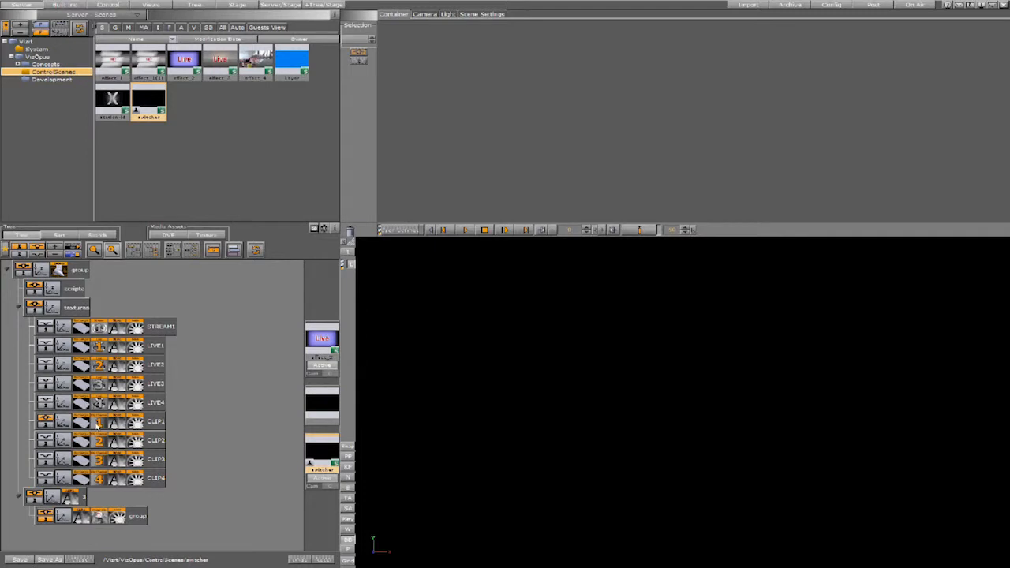
pyautogui.click(100, 424)
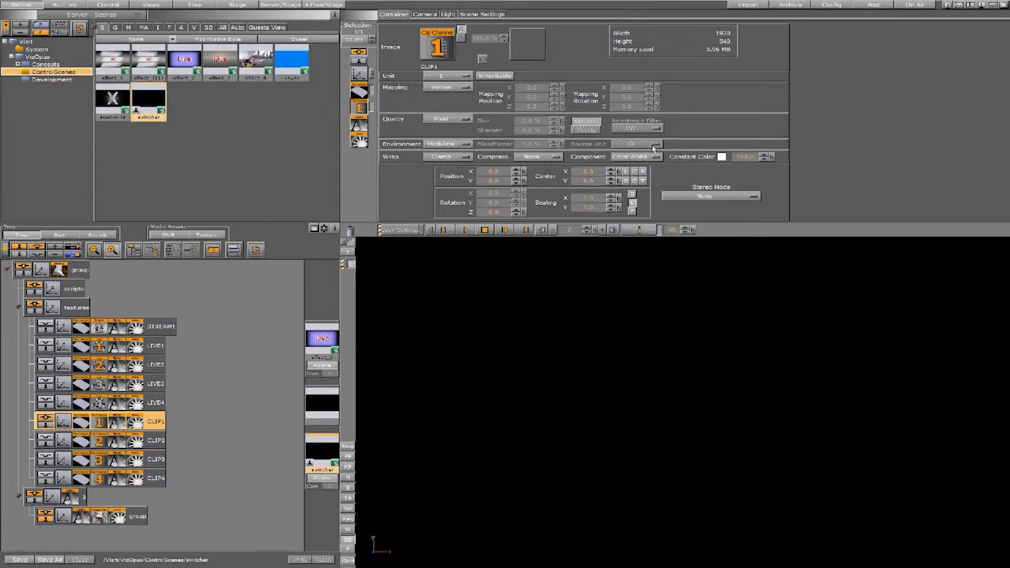
# Step: In the video input configuration, try HD 1080i on Live 3 and Live 4, set both back to Inactive, and return to the scene
pyautogui.click(840, 4)
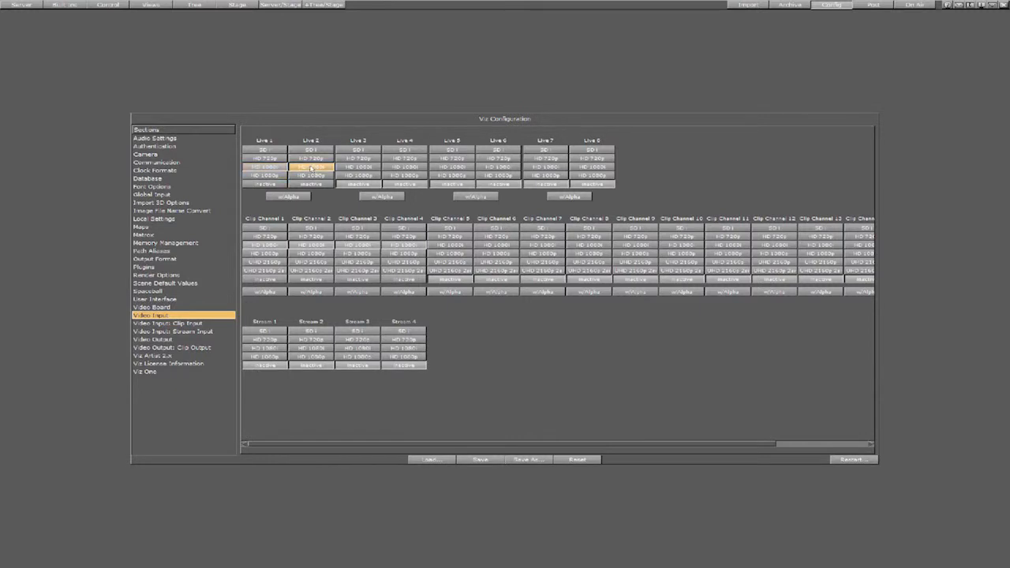
pyautogui.click(356, 167)
pyautogui.click(406, 168)
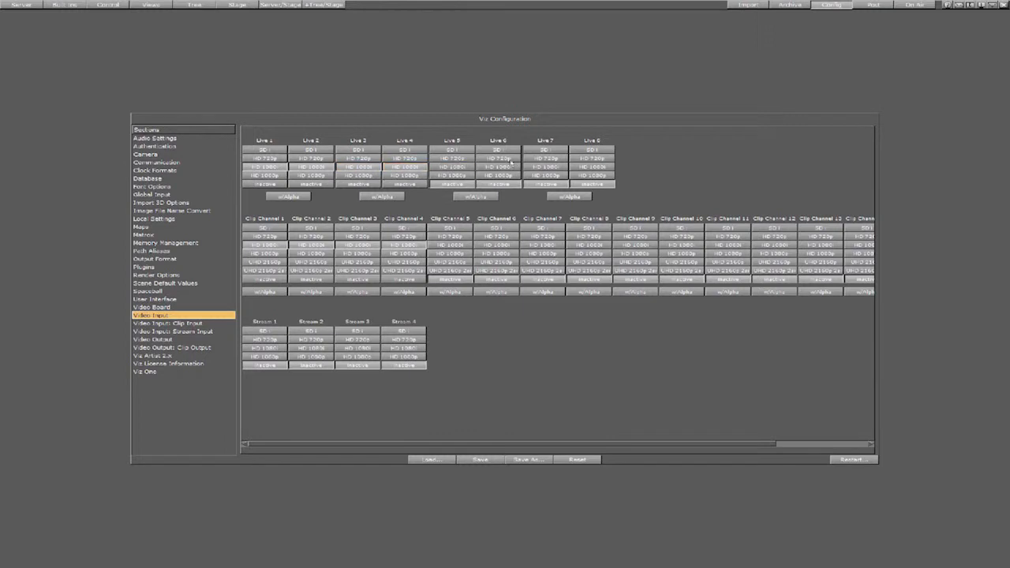
pyautogui.click(368, 184)
pyautogui.click(403, 185)
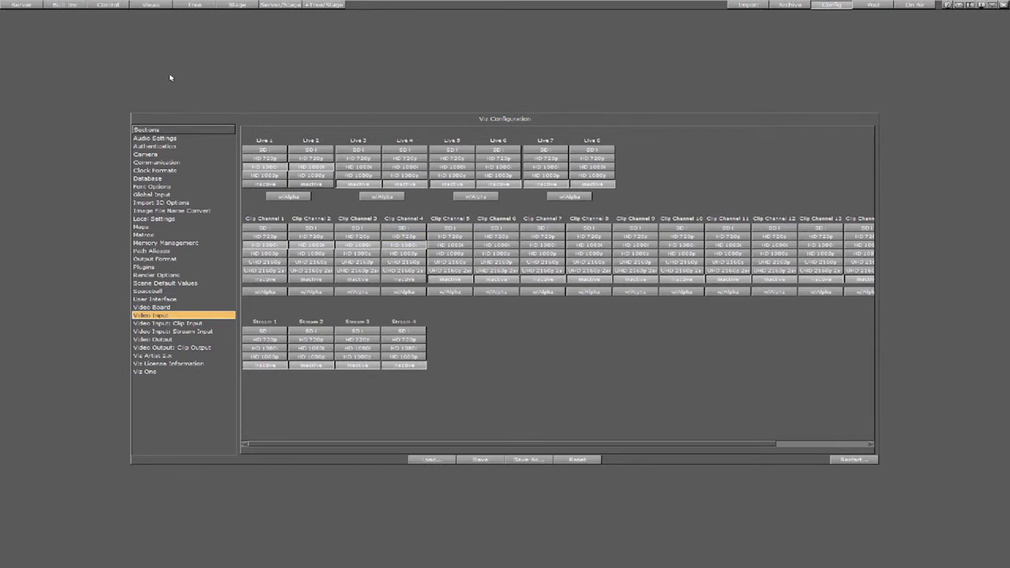
pyautogui.click(22, 5)
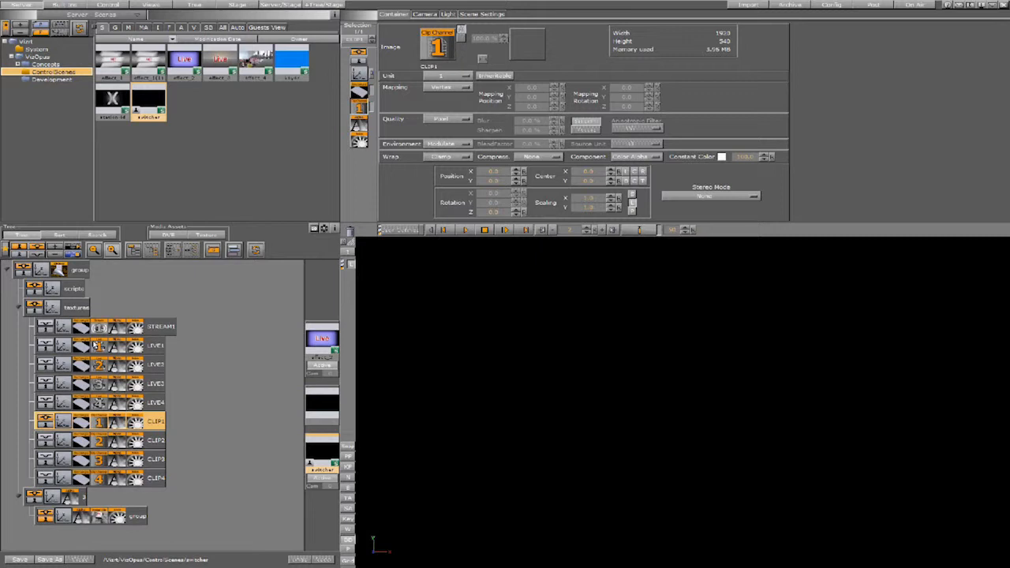
# Step: Examine the switcher's scene script controls for sources, transitions and video mode, and collapse the textures group in the scene tree
pyautogui.click(491, 15)
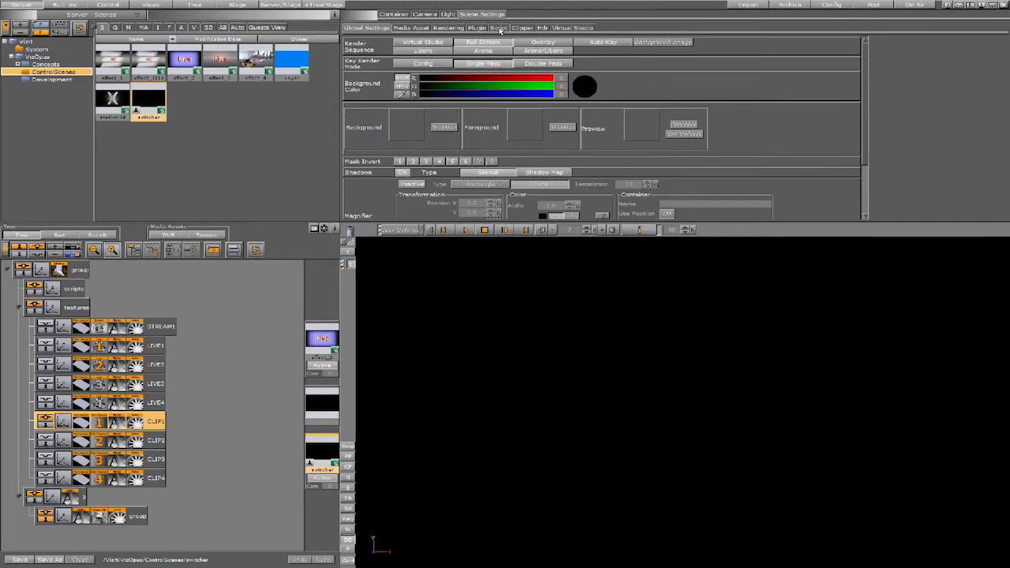
pyautogui.click(500, 28)
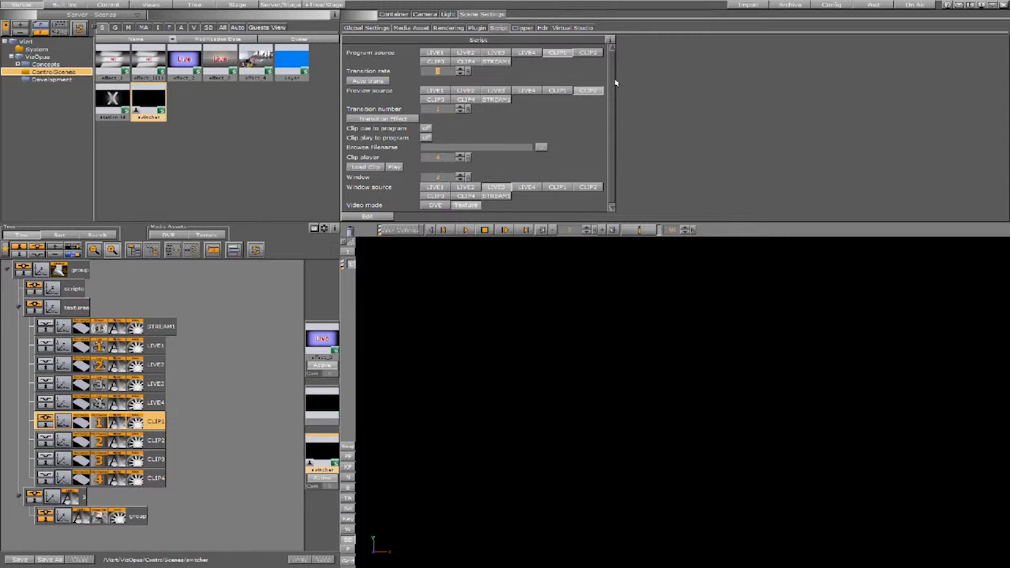
pyautogui.click(466, 230)
pyautogui.click(474, 205)
pyautogui.click(19, 308)
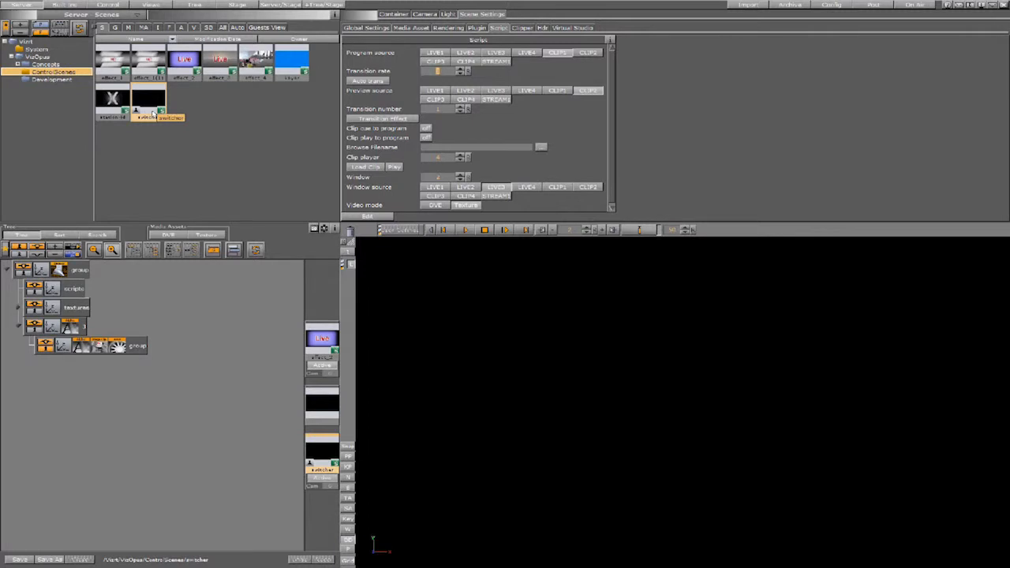
# Step: Open the effect_2 scene in the front layer, discarding the switcher scene's changes, and scrub its animation to preview the Live graphic
pyautogui.click(99, 62)
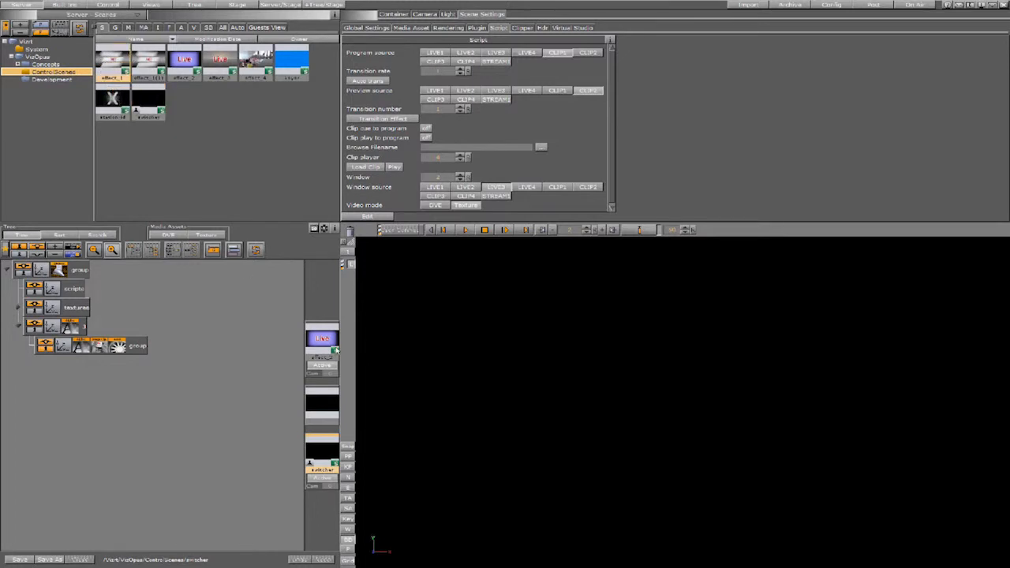
pyautogui.click(328, 343)
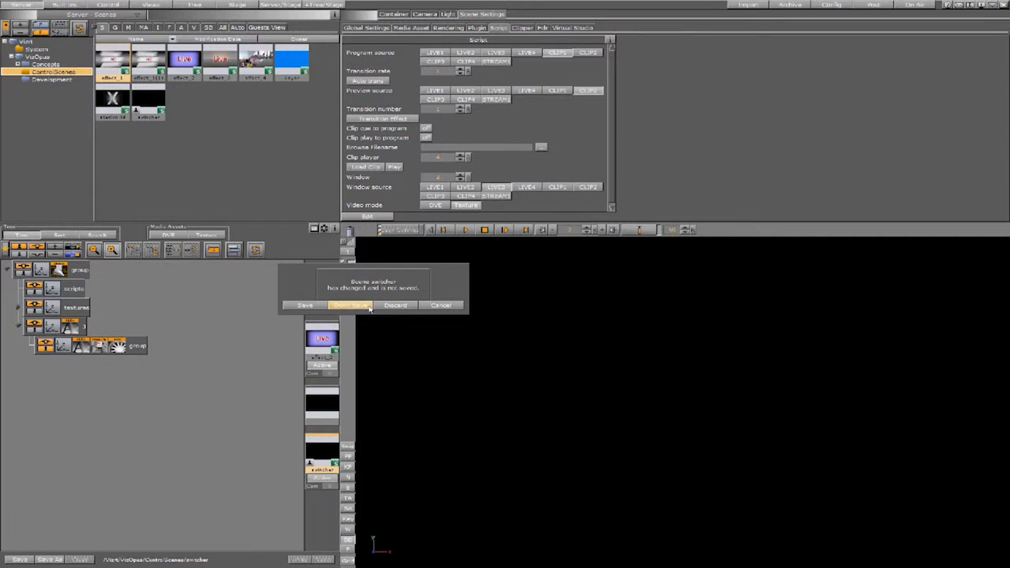
pyautogui.click(440, 306)
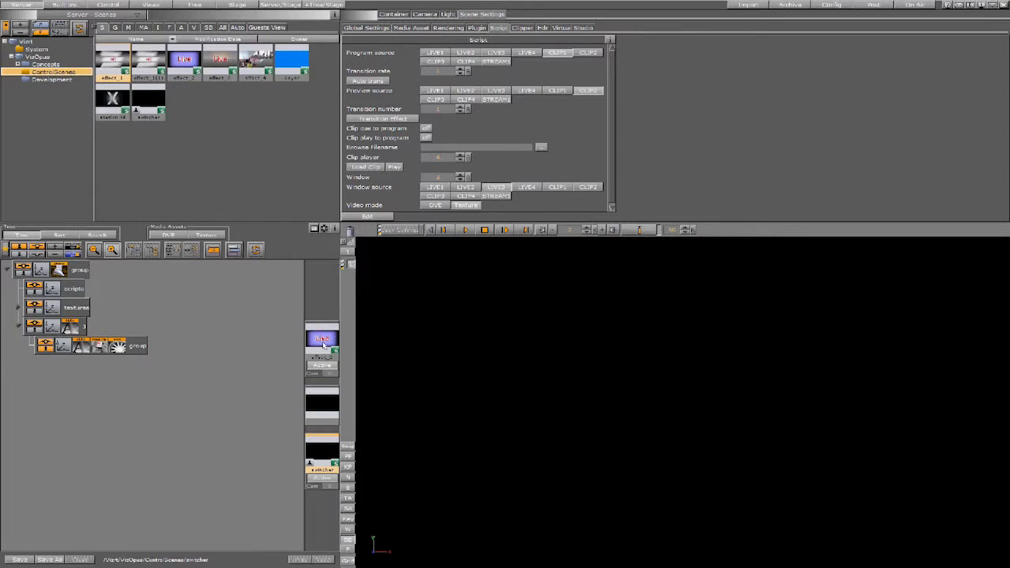
pyautogui.click(323, 341)
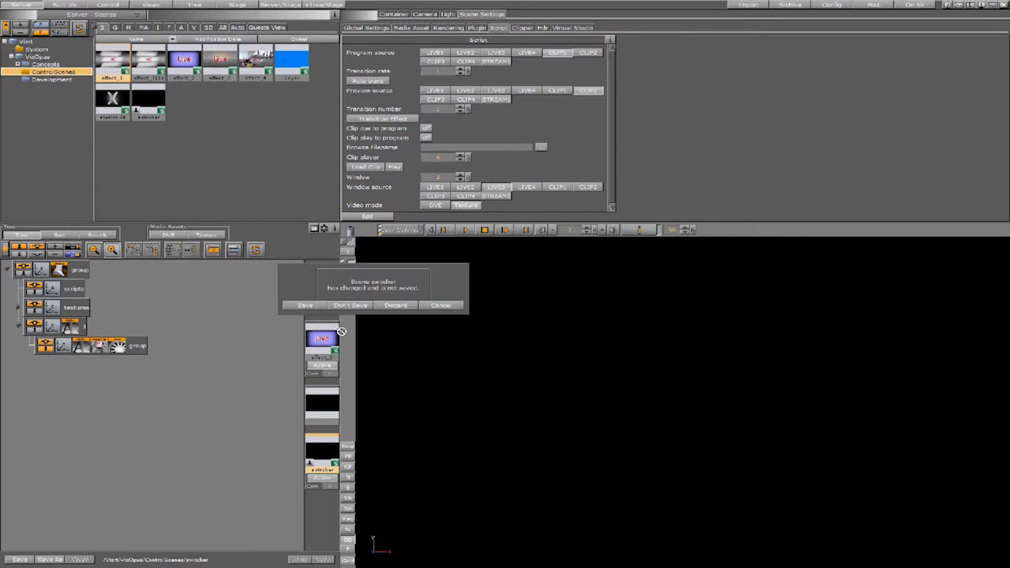
pyautogui.click(397, 306)
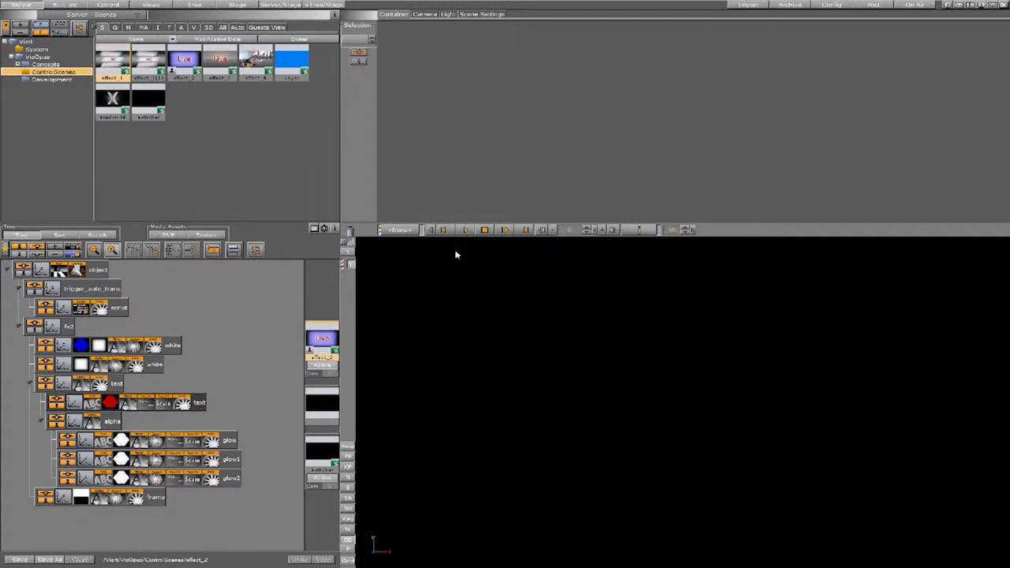
pyautogui.moveTo(569, 231)
pyautogui.mouseDown()
pyautogui.moveTo(555, 230)
pyautogui.moveTo(596, 230)
pyautogui.moveTo(564, 231)
pyautogui.moveTo(585, 230)
pyautogui.moveTo(564, 230)
pyautogui.moveTo(578, 230)
pyautogui.mouseUp()
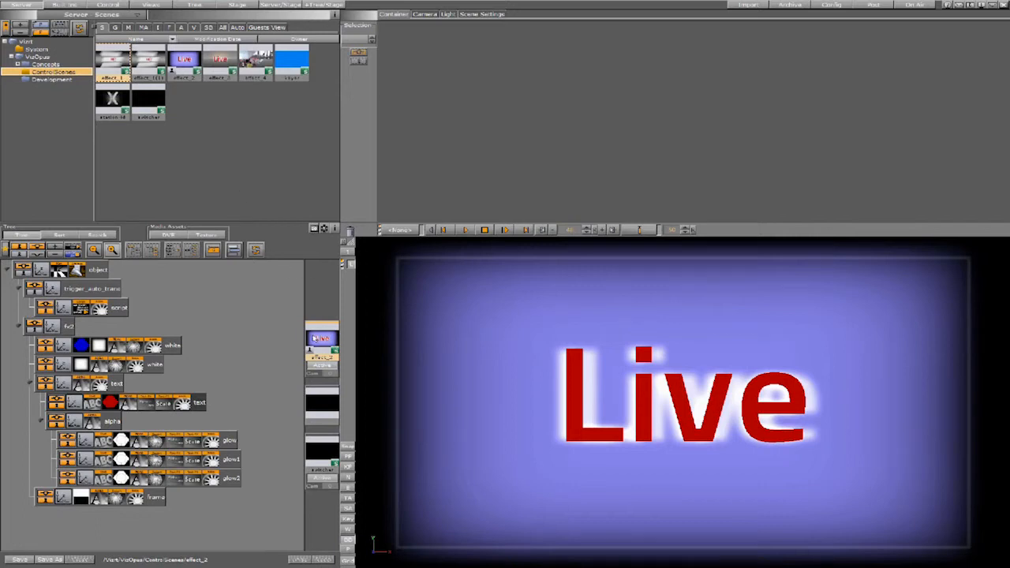
# Step: Replace effect_2 with effect_1 in the front layer, discarding changes, then scrub its animation and open the auto transition script's controls
pyautogui.moveTo(107, 59); pyautogui.dragTo(323, 348)
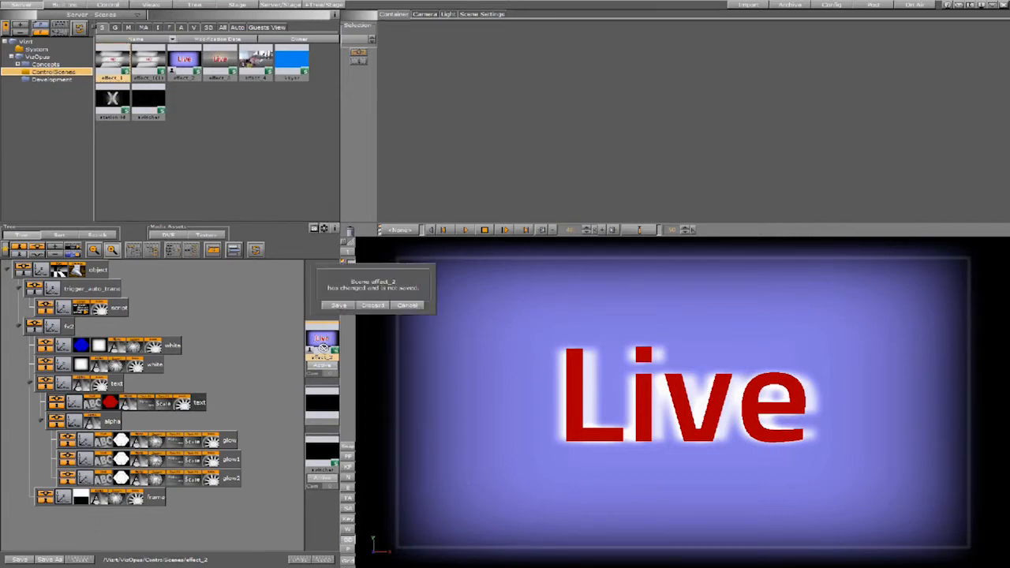
pyautogui.click(373, 306)
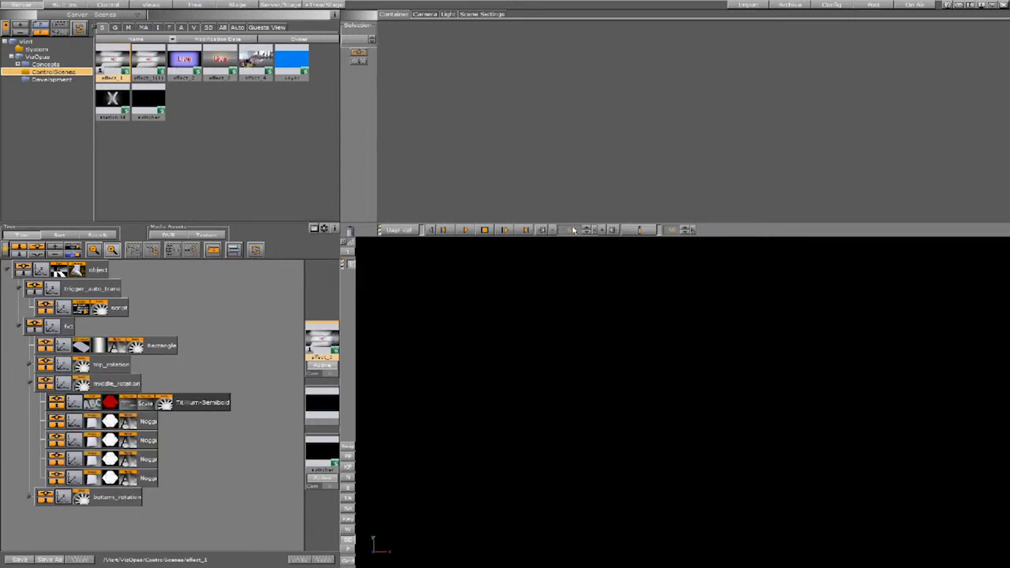
pyautogui.moveTo(587, 230); pyautogui.dragTo(587, 230)
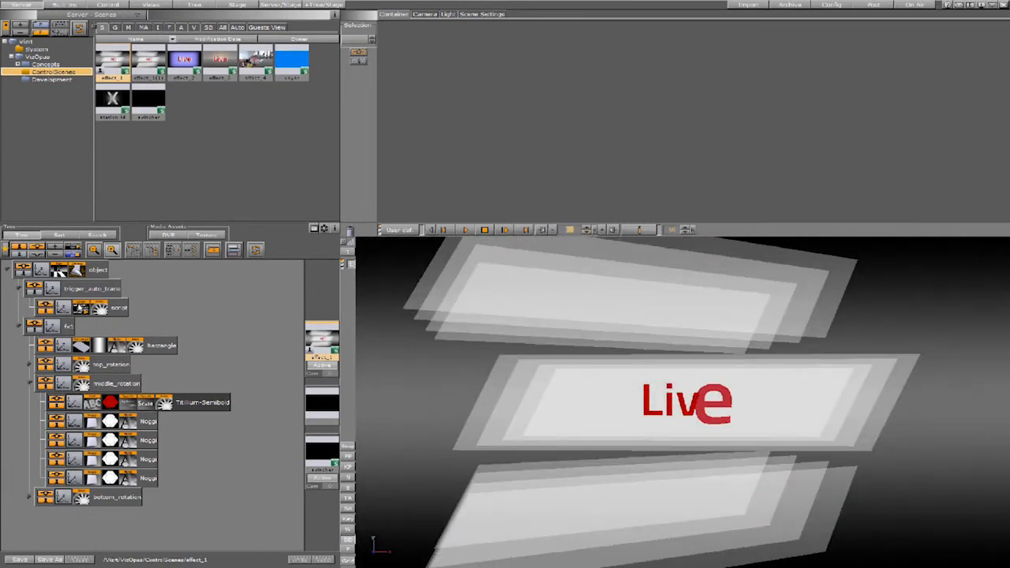
pyautogui.click(81, 310)
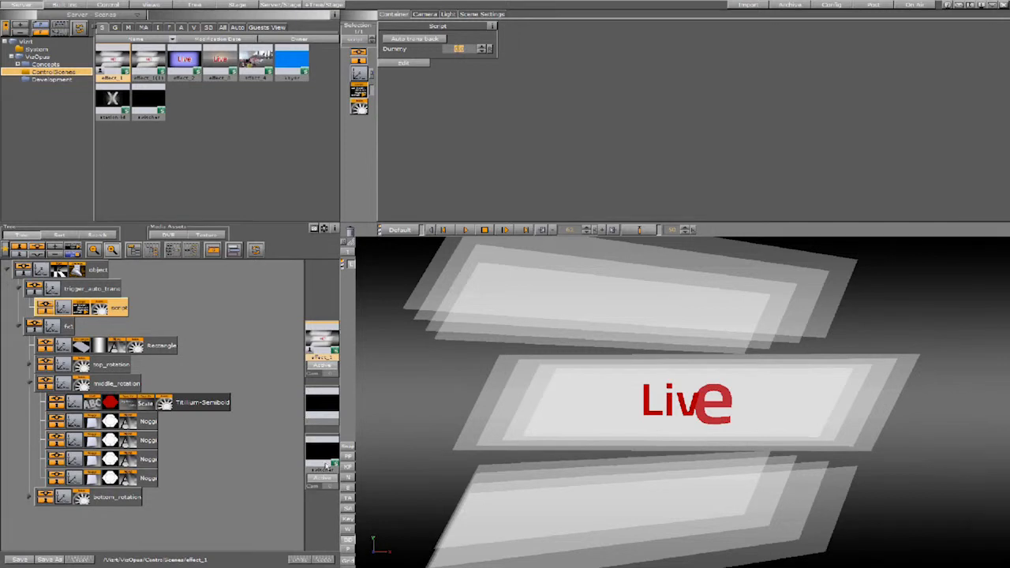
# Step: Clear effect_1 from the front layer without saving it, and make the empty main layer current
pyautogui.moveTo(319, 344); pyautogui.dragTo(357, 229)
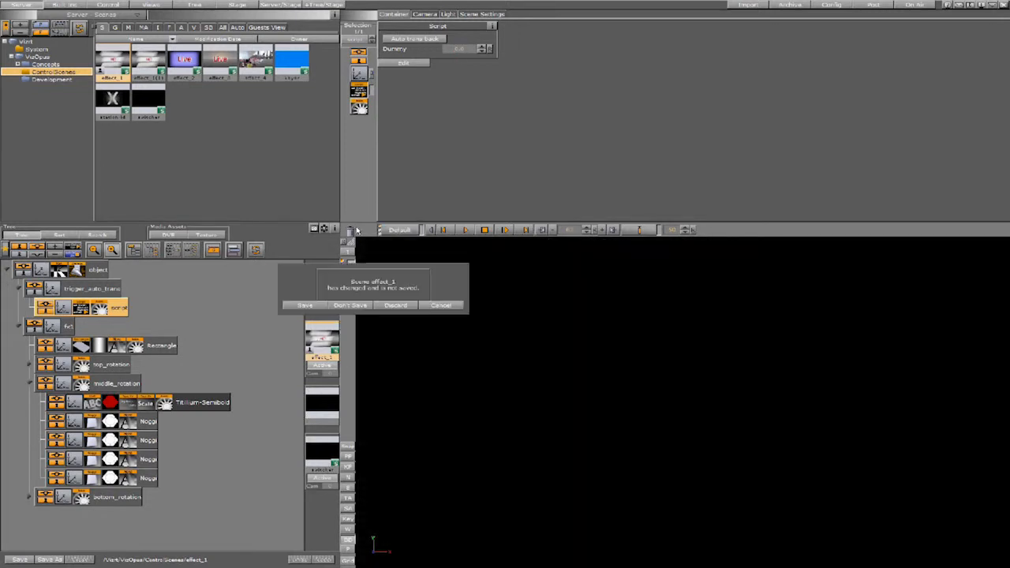
pyautogui.click(360, 308)
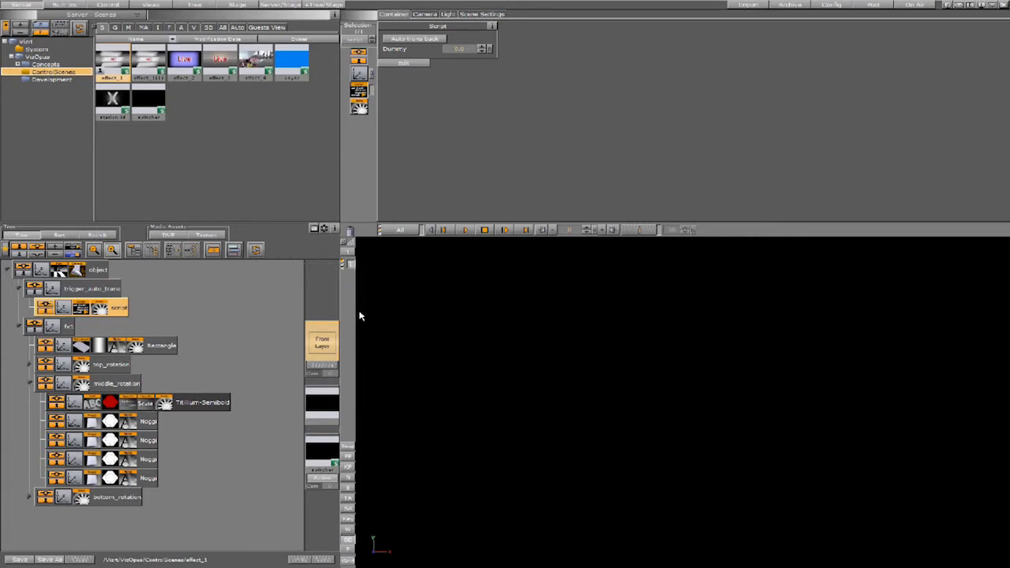
pyautogui.click(330, 466)
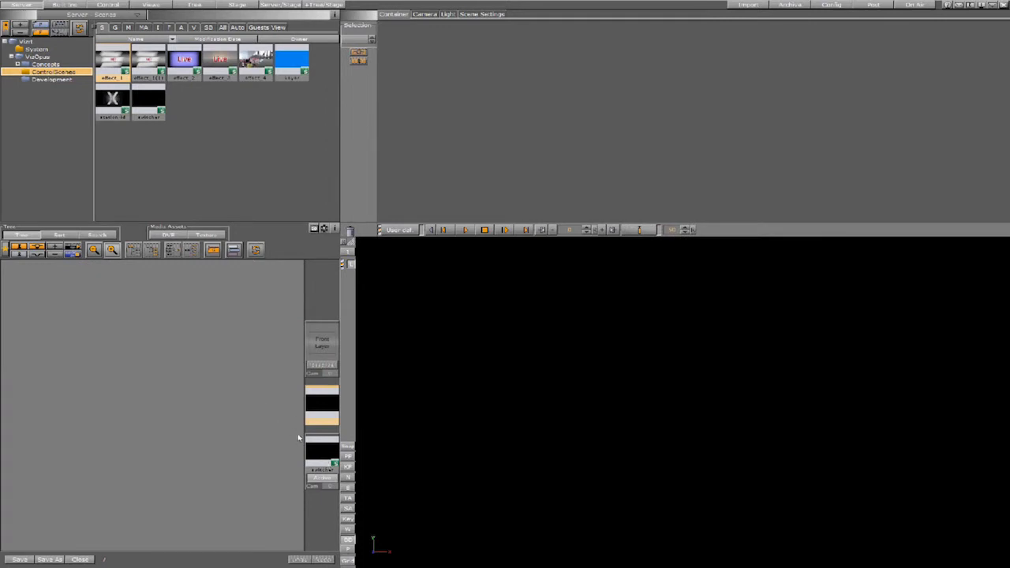
# Step: Open the default scene from the Concept1 folder under Concepts into the main layer
pyautogui.click(17, 63)
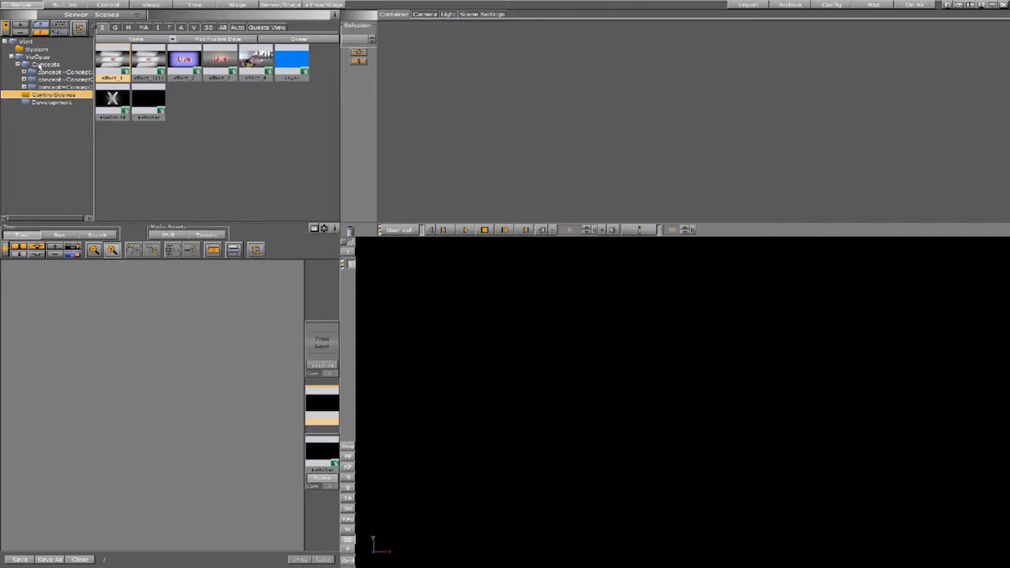
pyautogui.click(47, 75)
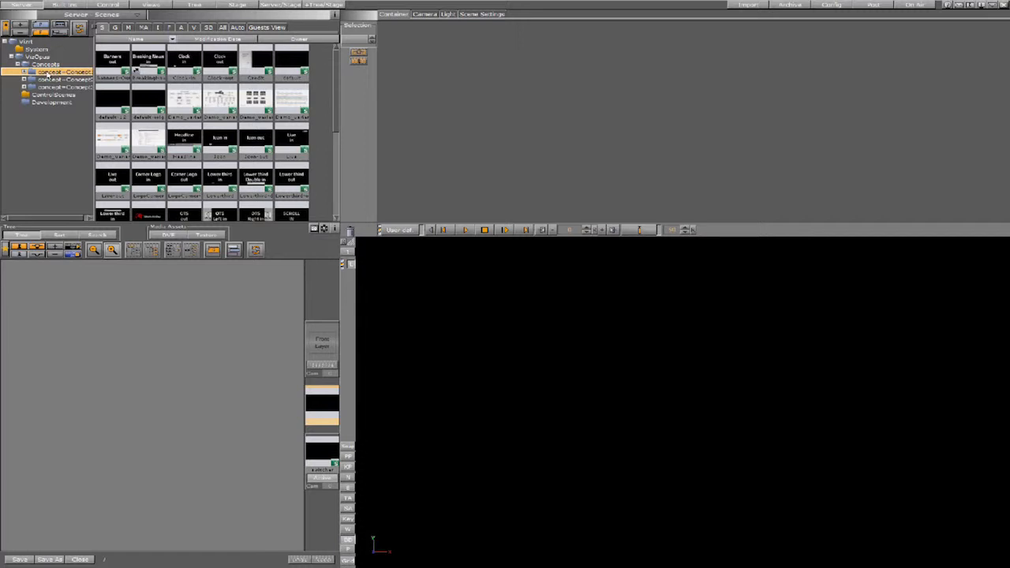
pyautogui.click(290, 66)
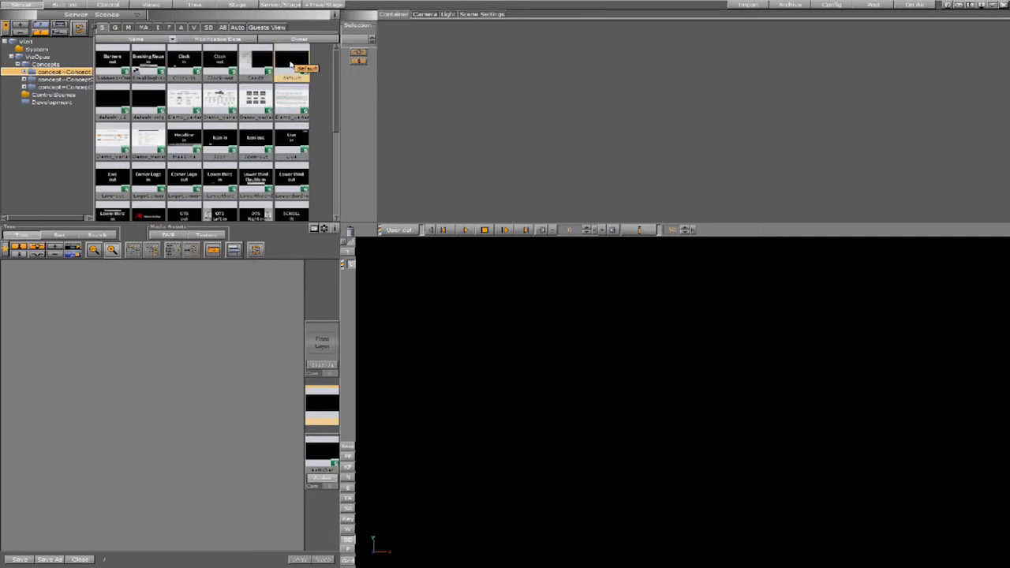
pyautogui.doubleClick(292, 67)
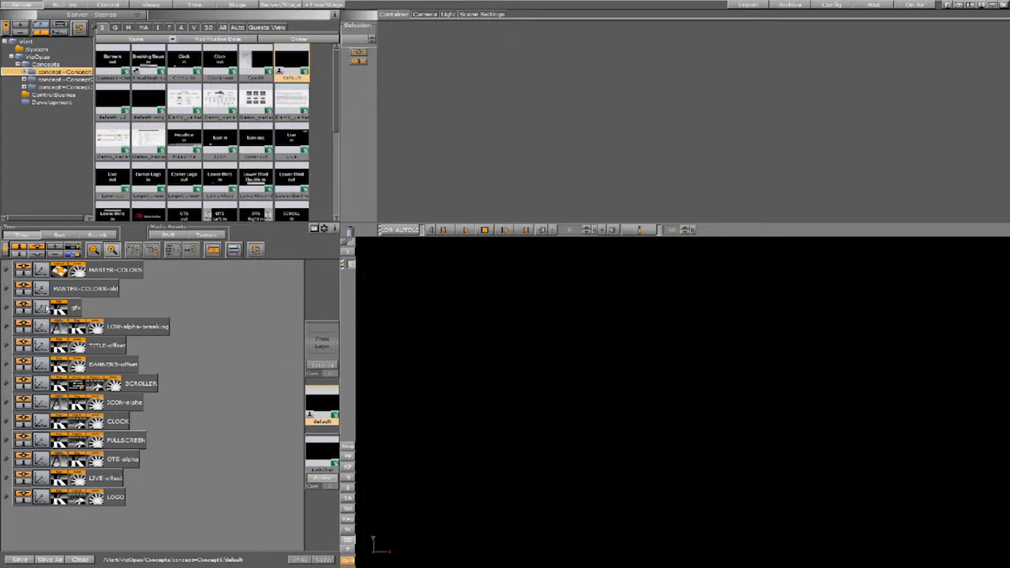
# Step: Expand the gfx container and show the scene's animation directors with COLOR AUTOLOAD and ColorTransition collapsed
pyautogui.click(9, 308)
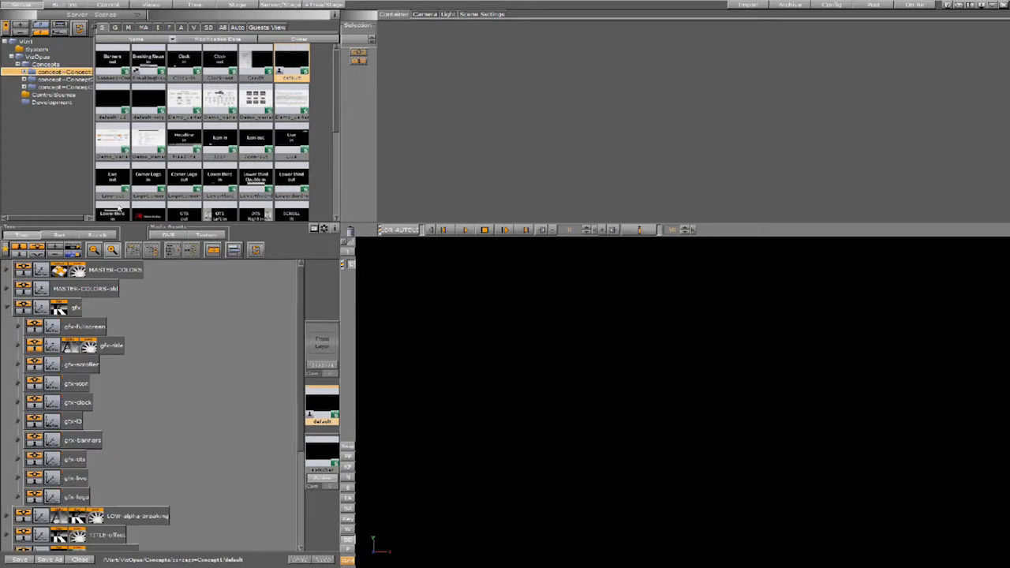
pyautogui.click(243, 5)
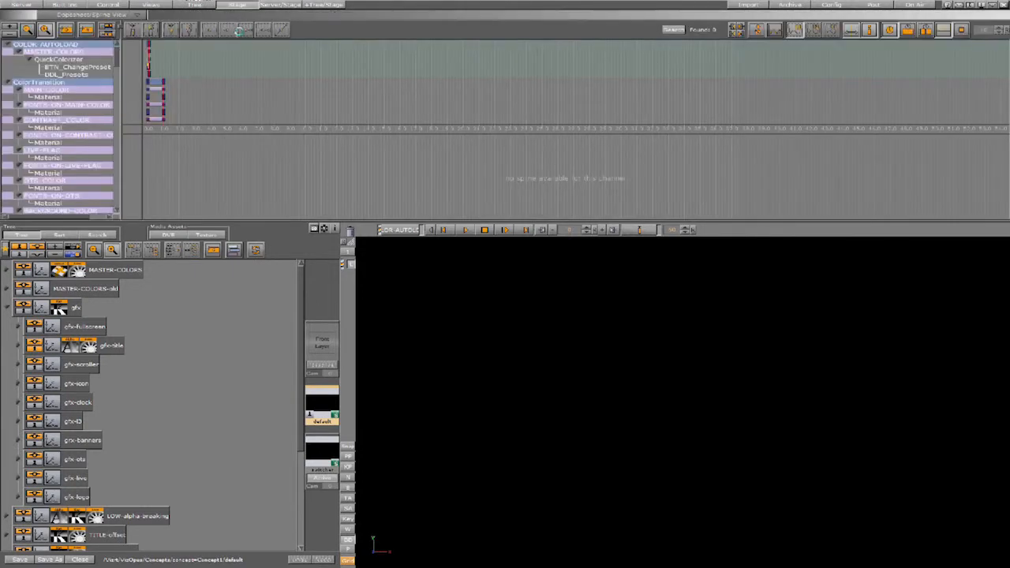
pyautogui.click(8, 45)
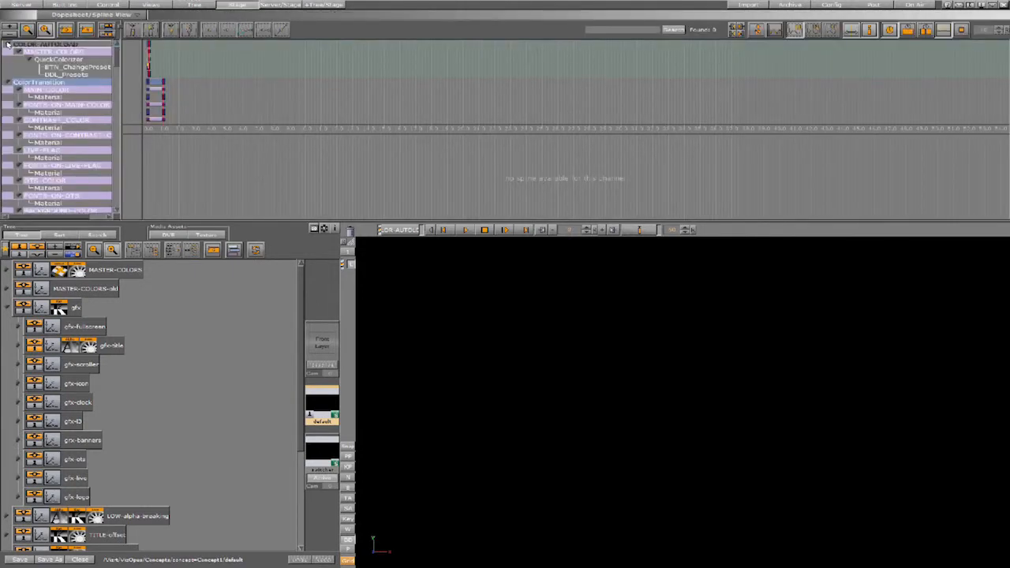
pyautogui.click(9, 52)
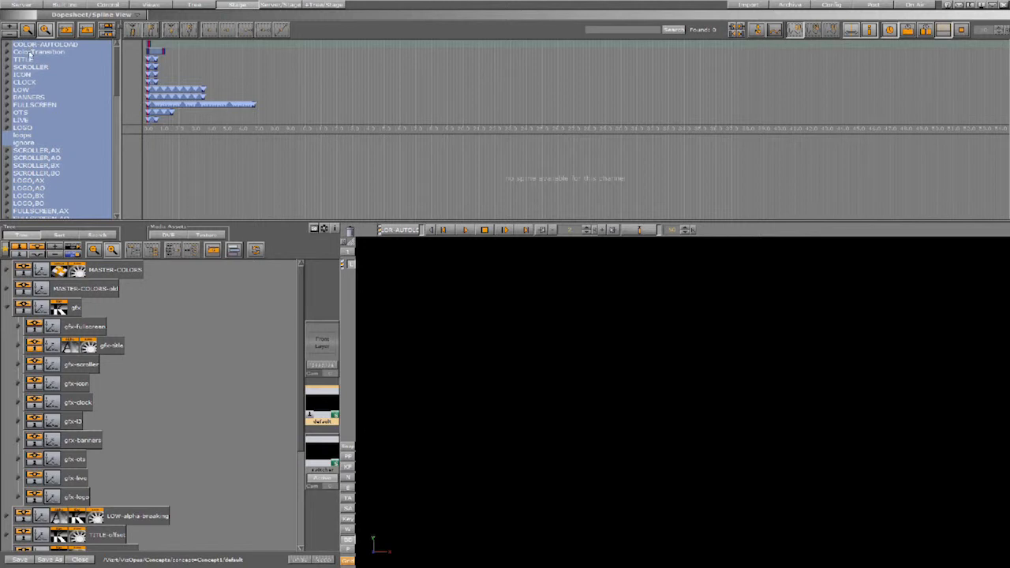
# Step: Expand the FULLSCREEN director's channels, enlarge its timeline, and scrub to the stop point that shows two video windows
pyautogui.click(30, 53)
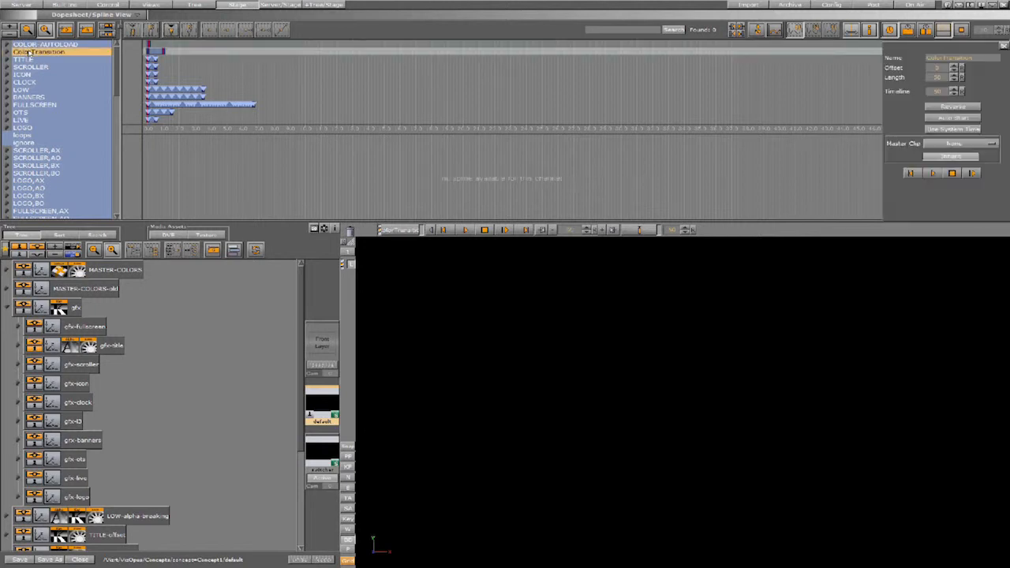
pyautogui.click(9, 105)
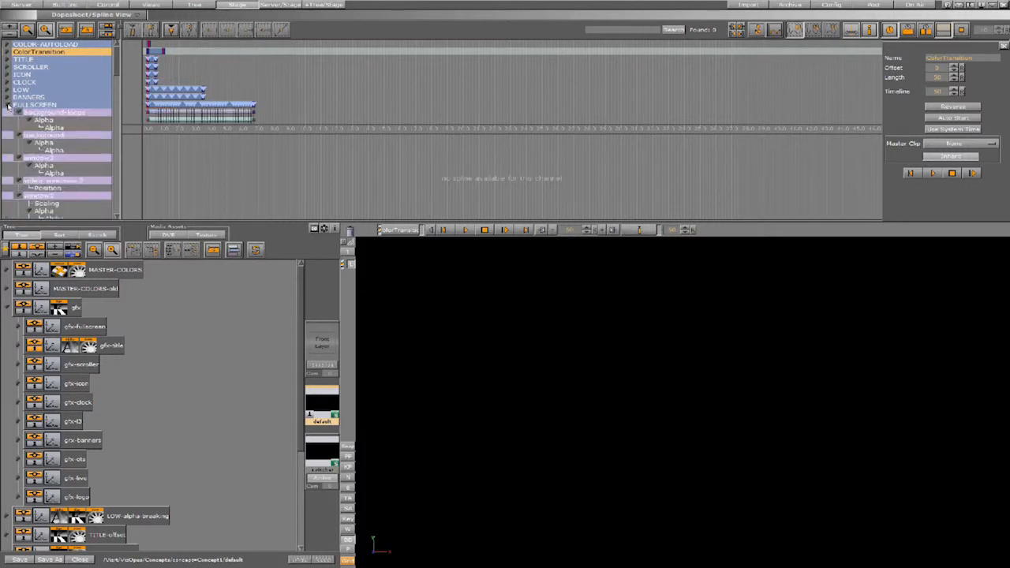
pyautogui.moveTo(118, 69); pyautogui.dragTo(118, 77)
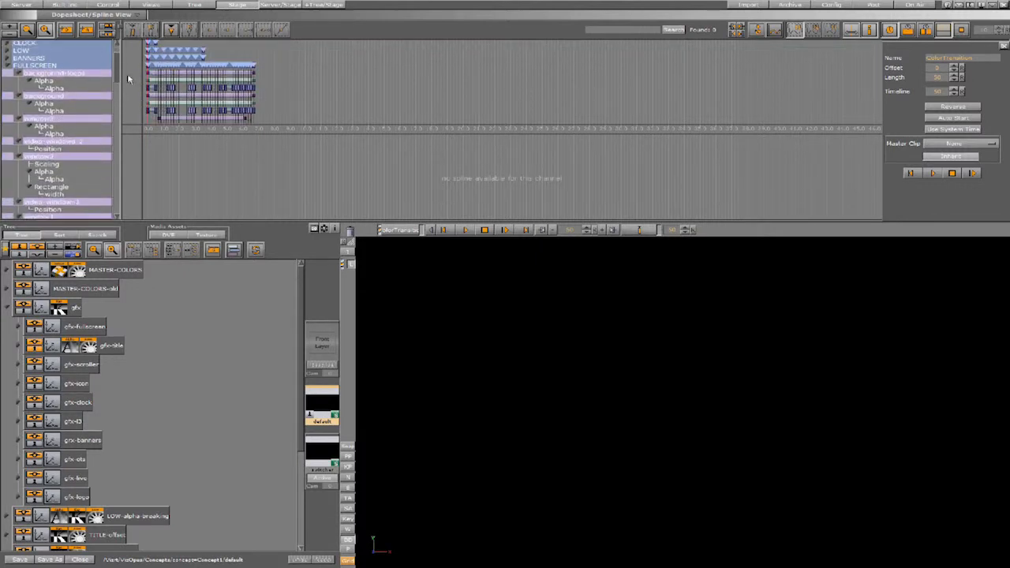
pyautogui.moveTo(250, 105); pyautogui.dragTo(341, 103, button='right')
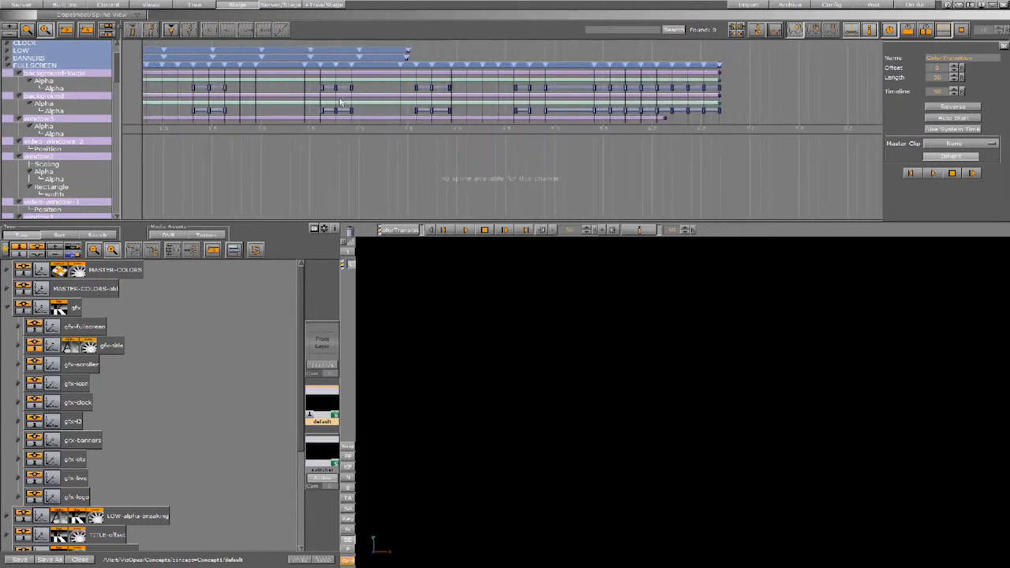
pyautogui.moveTo(303, 90); pyautogui.dragTo(384, 99, button='middle')
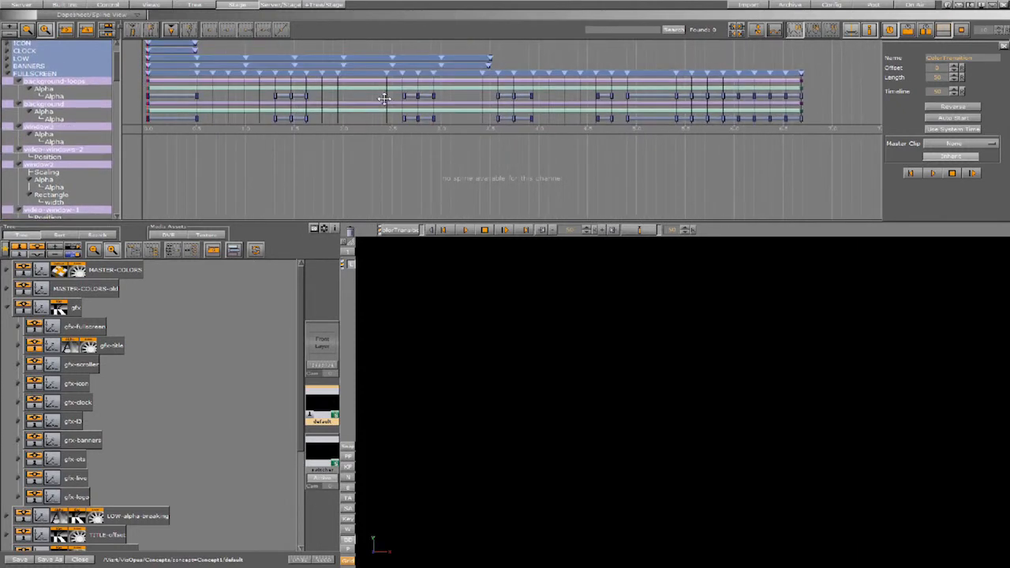
pyautogui.click(378, 93)
pyautogui.moveTo(354, 97); pyautogui.dragTo(260, 93)
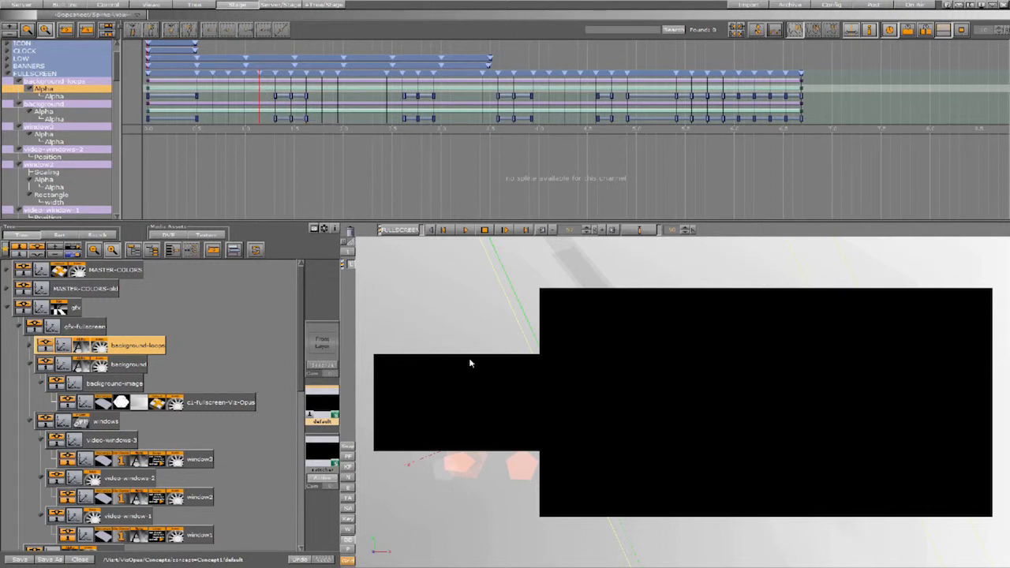
# Step: Select the small and large video windows in turn, and show the properties of the FULLSCREEN stop point at the playhead
pyautogui.click(434, 381)
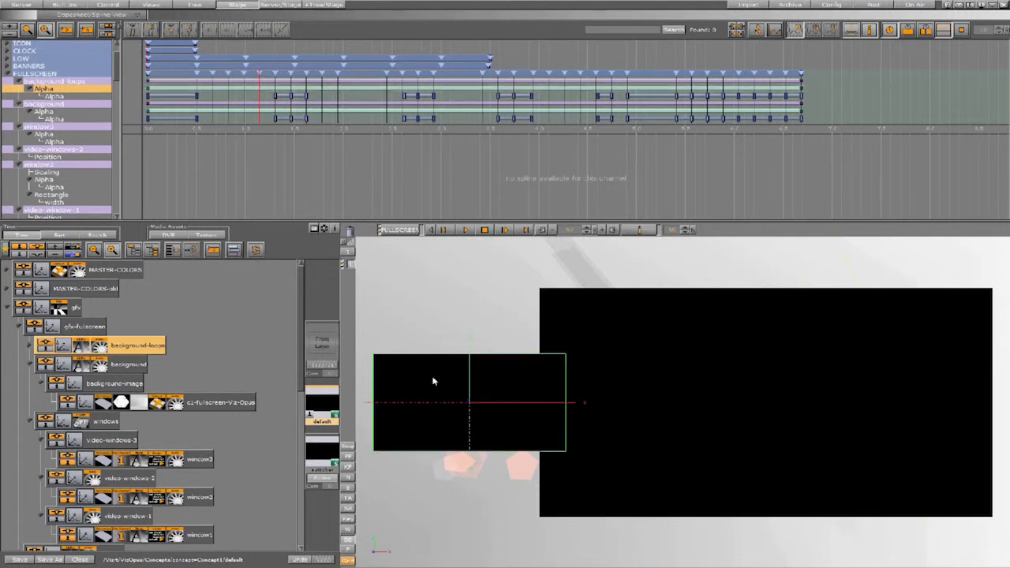
pyautogui.click(595, 307)
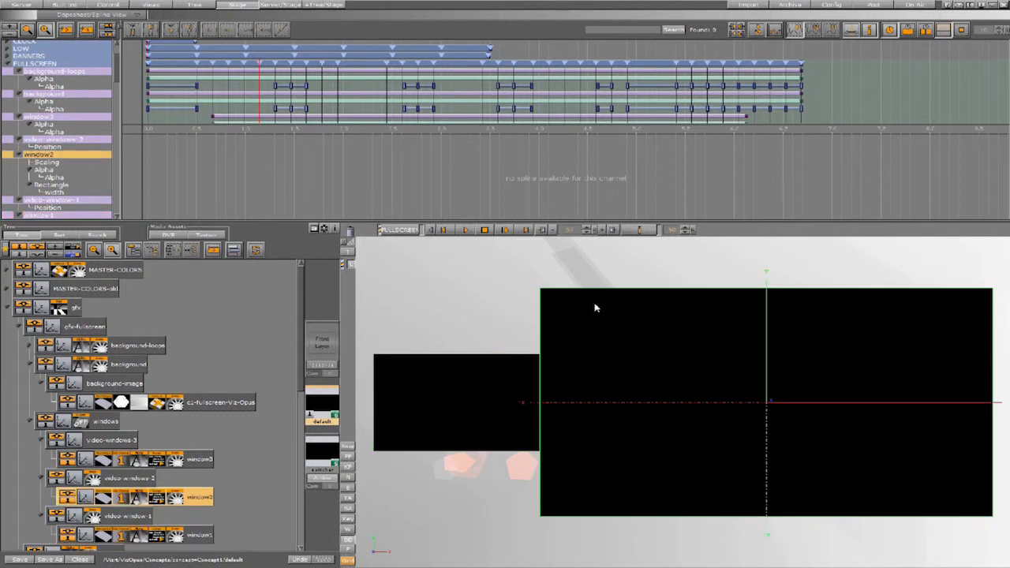
pyautogui.click(498, 400)
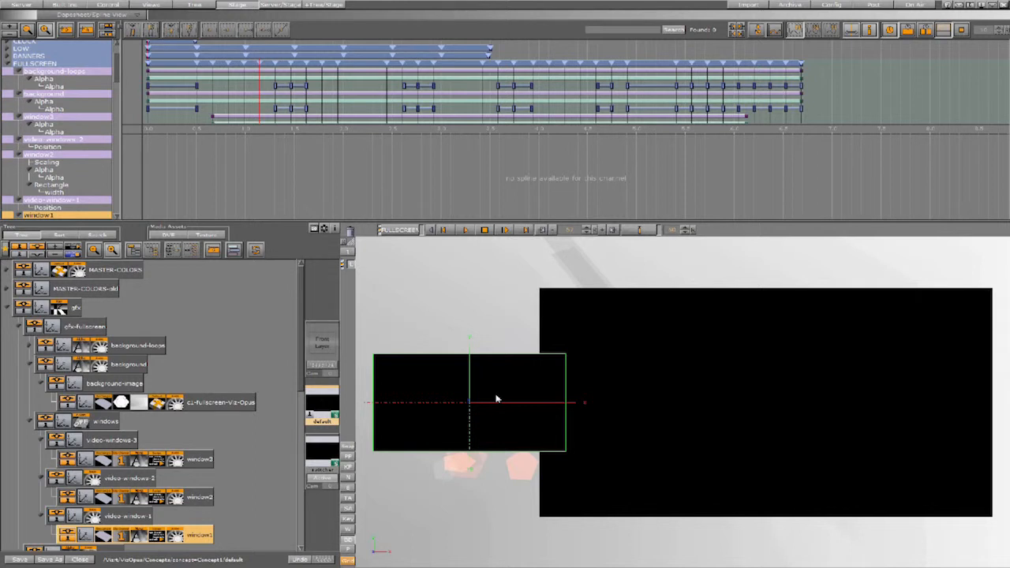
pyautogui.click(617, 327)
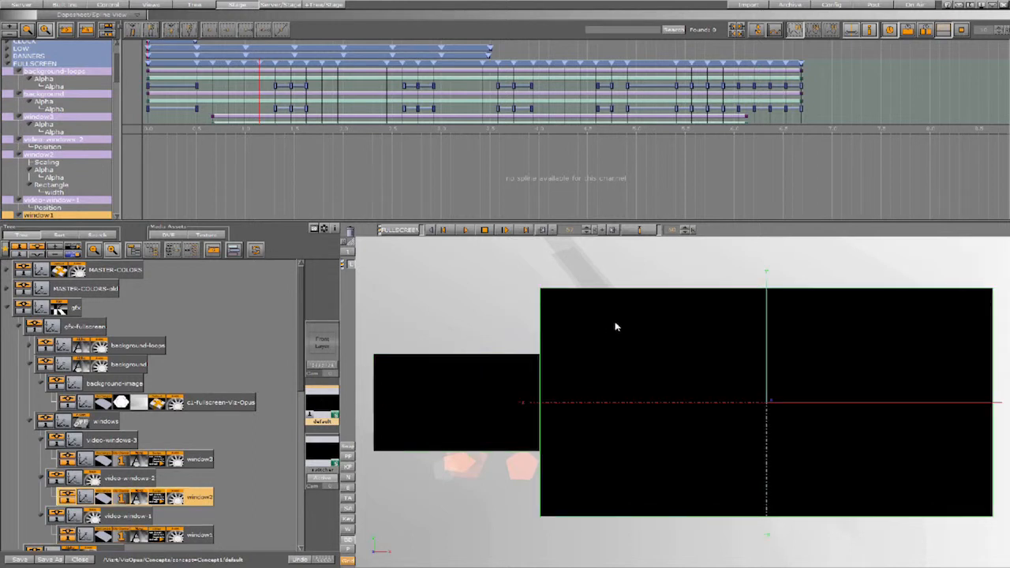
pyautogui.click(261, 65)
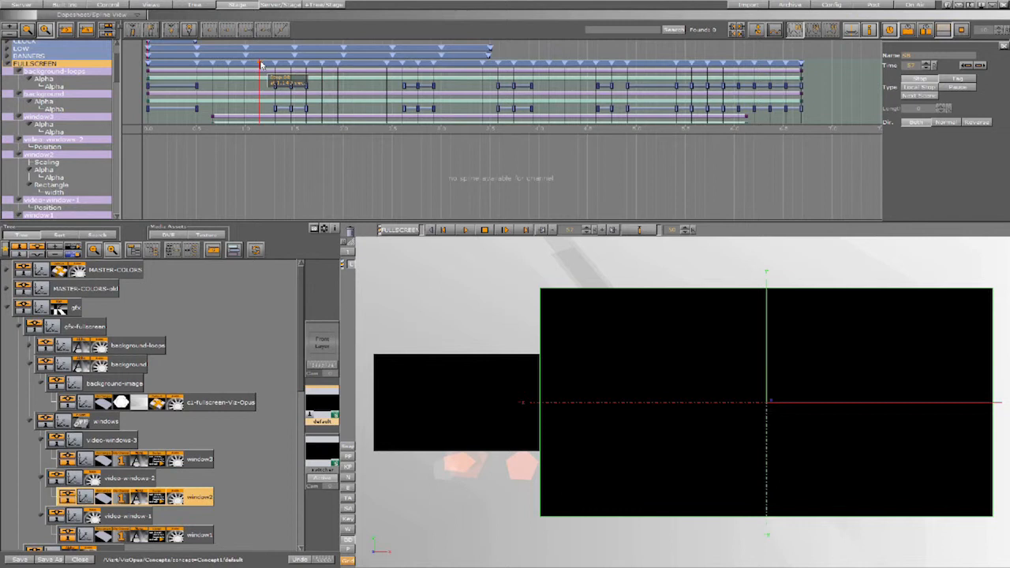
# Step: Scrub FULLSCREEN back to the preceding stop point, select window1 in the scene, and show that stop point's properties
pyautogui.moveTo(255, 86); pyautogui.dragTo(244, 83)
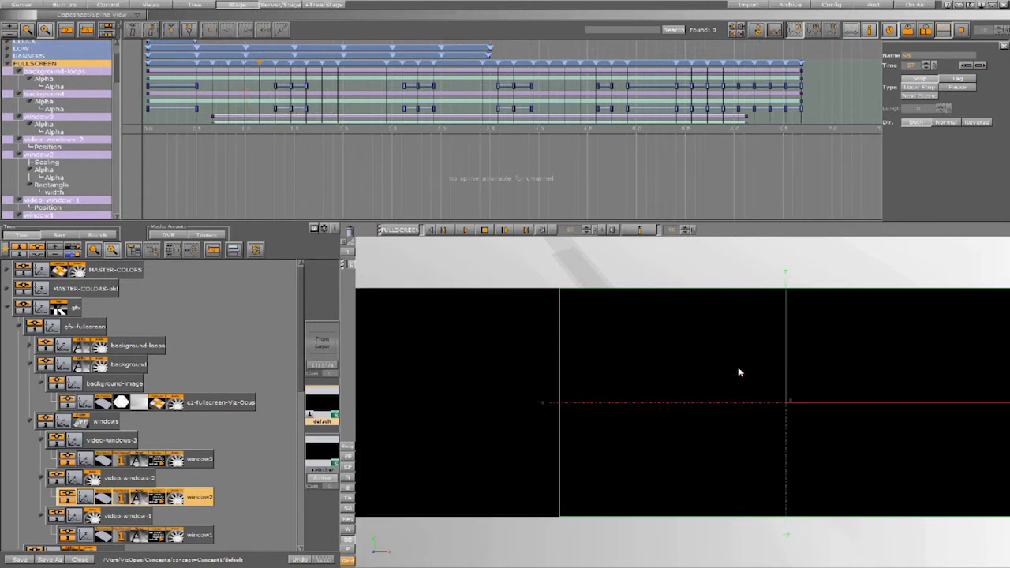
pyautogui.click(427, 387)
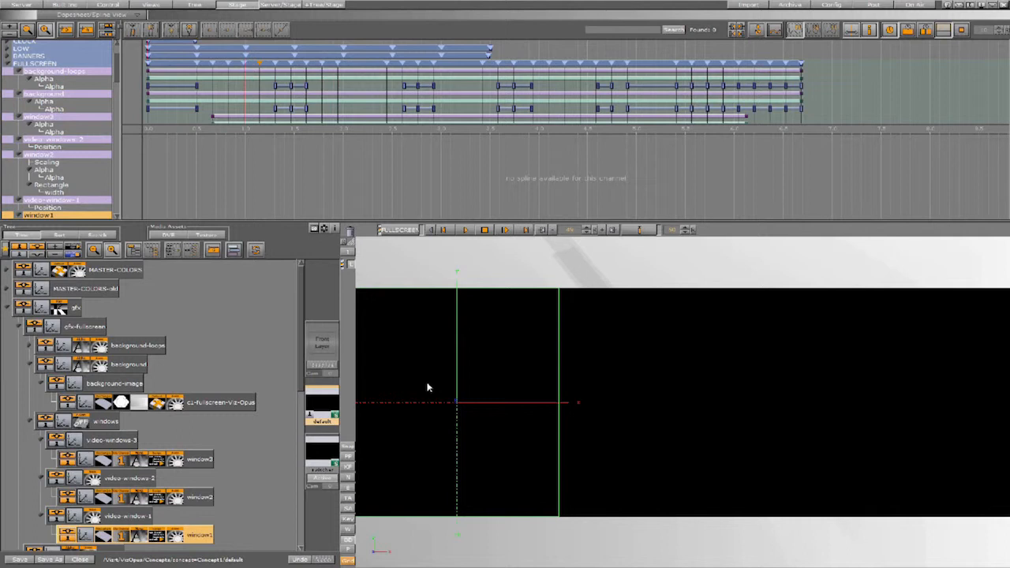
pyautogui.click(245, 63)
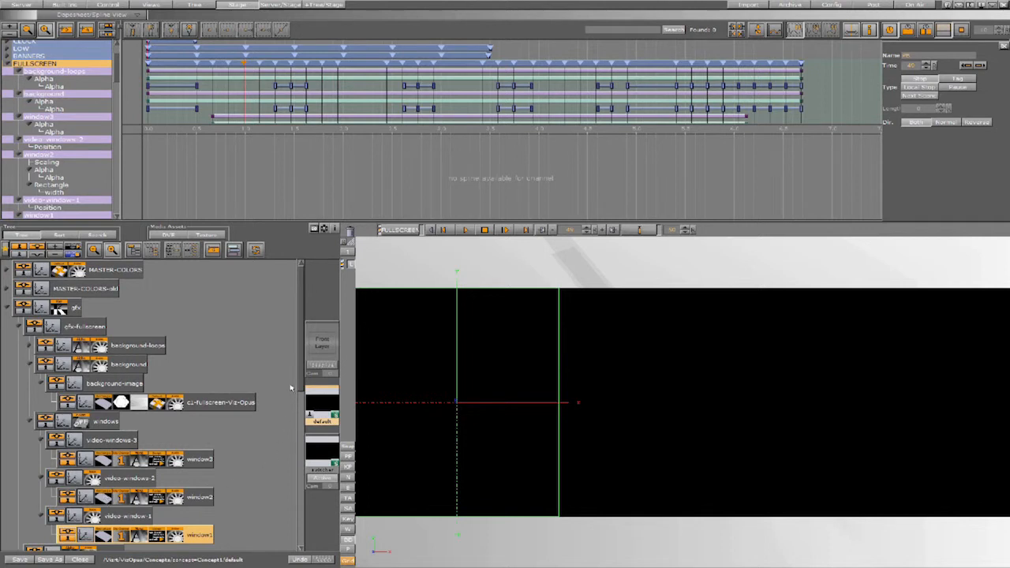
# Step: Open the script controls of the window1 container and collapse the background container in the scene tree
pyautogui.scroll(-5, 292, 387)
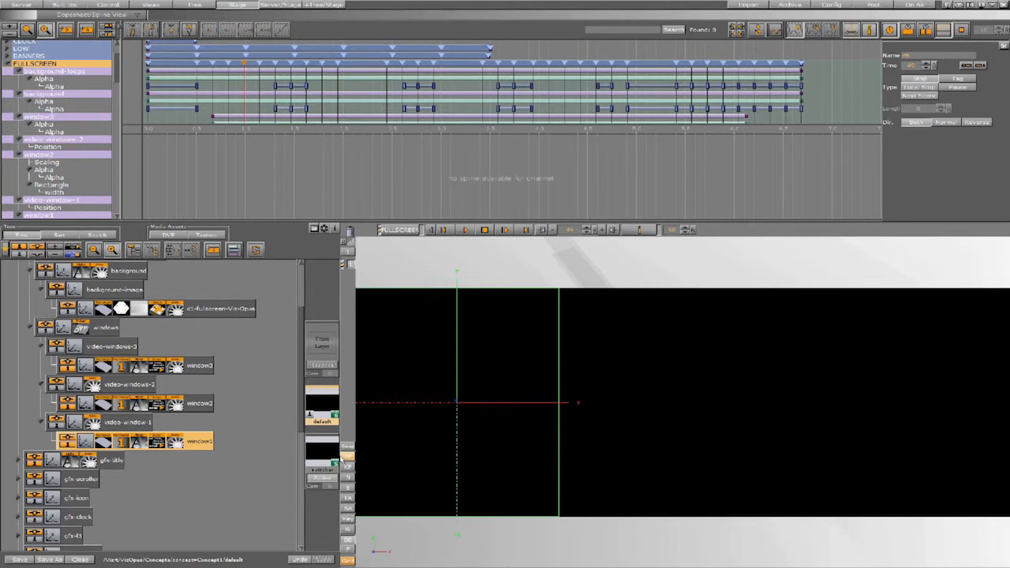
pyautogui.click(156, 440)
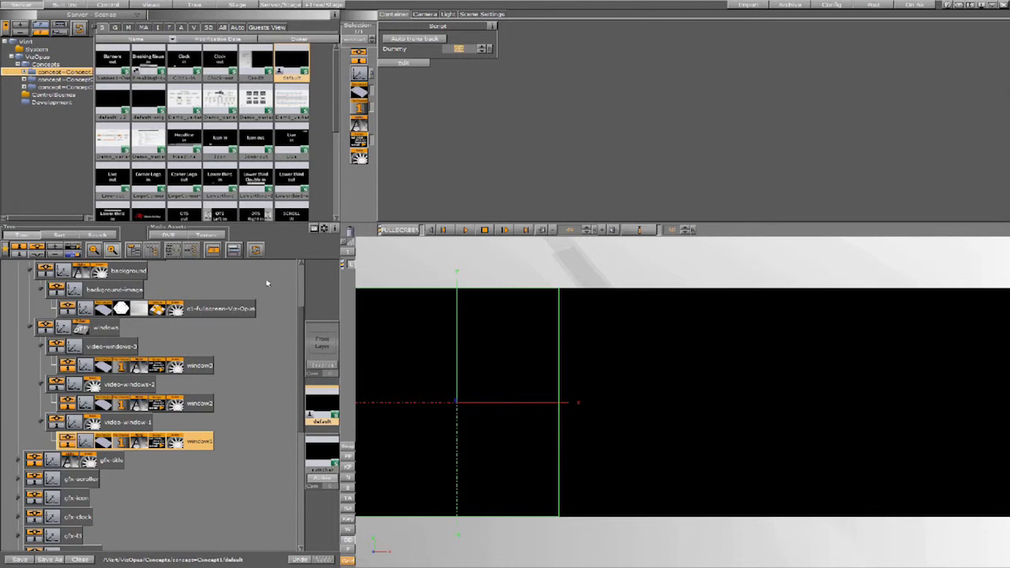
pyautogui.moveTo(207, 367)
pyautogui.mouseDown()
pyautogui.moveTo(213, 361)
pyautogui.moveTo(196, 368)
pyautogui.mouseUp()
pyautogui.moveTo(302, 336)
pyautogui.mouseDown()
pyautogui.moveTo(301, 300)
pyautogui.moveTo(299, 325)
pyautogui.mouseUp()
pyautogui.scroll(1, 301, 300)
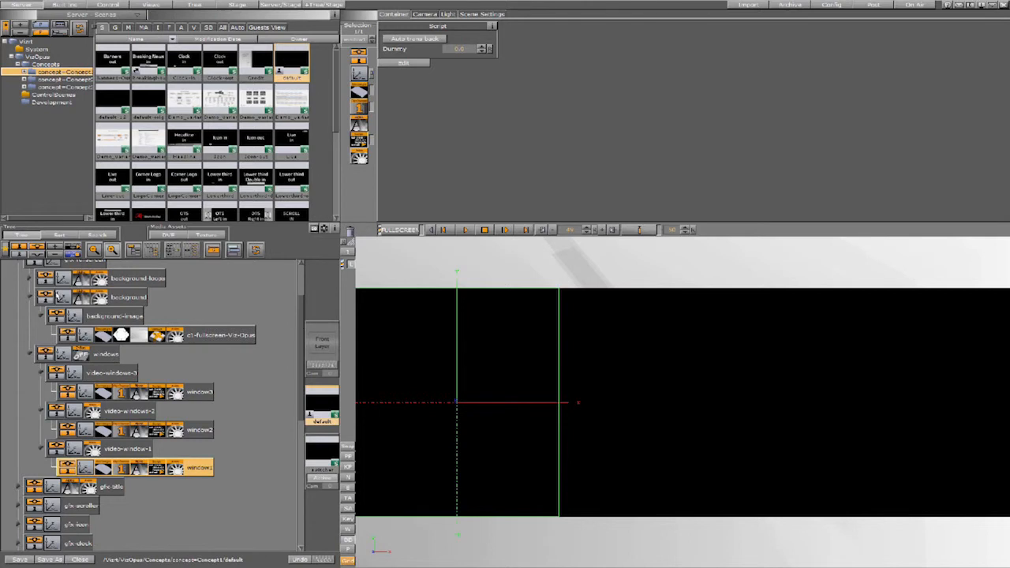
pyautogui.click(30, 297)
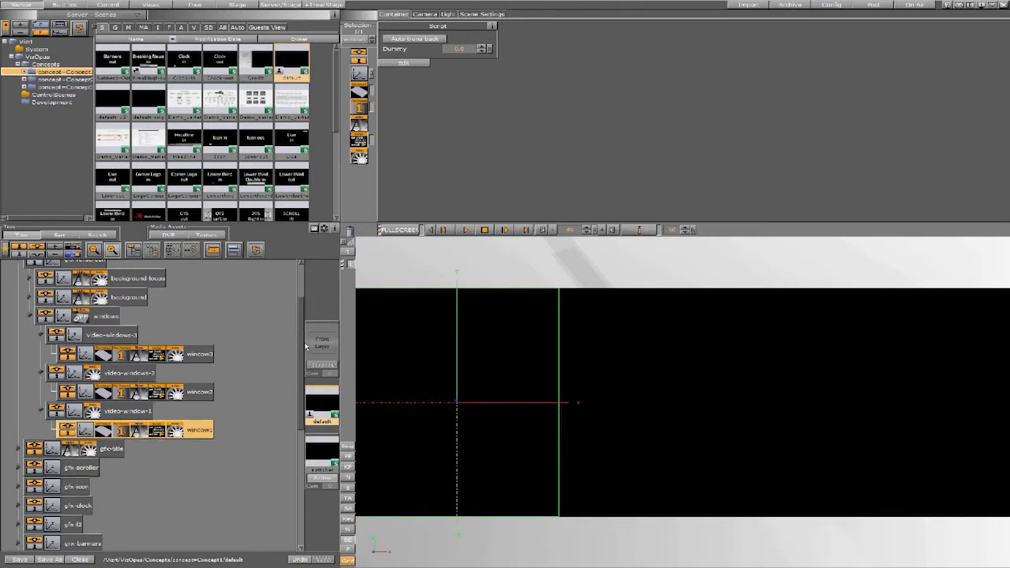
pyautogui.moveTo(300, 347); pyautogui.dragTo(300, 315)
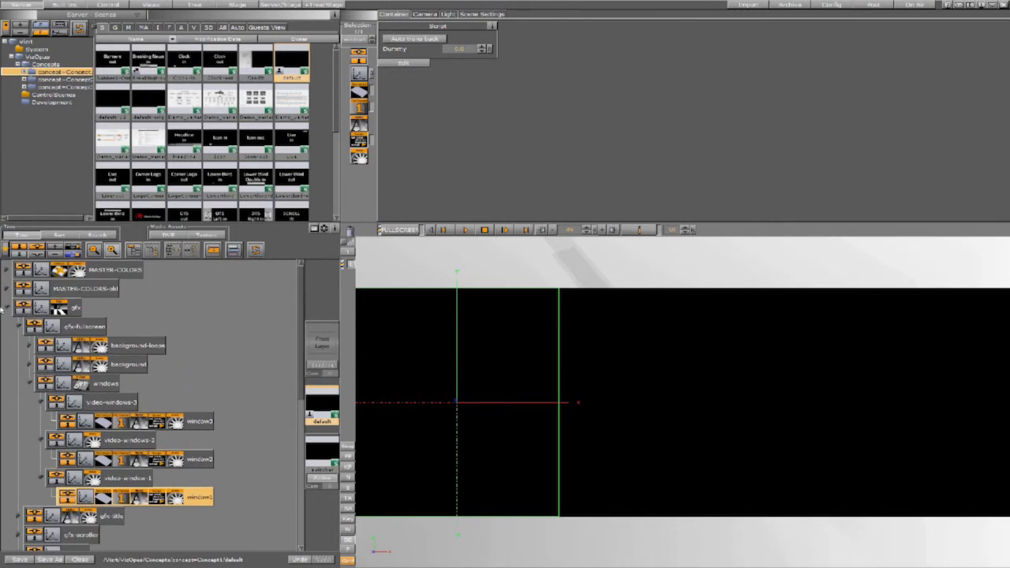
# Step: Show the animation stage again and scrub FULLSCREEN forward to the next stop point, with its smaller and larger video windows
pyautogui.click(204, 6)
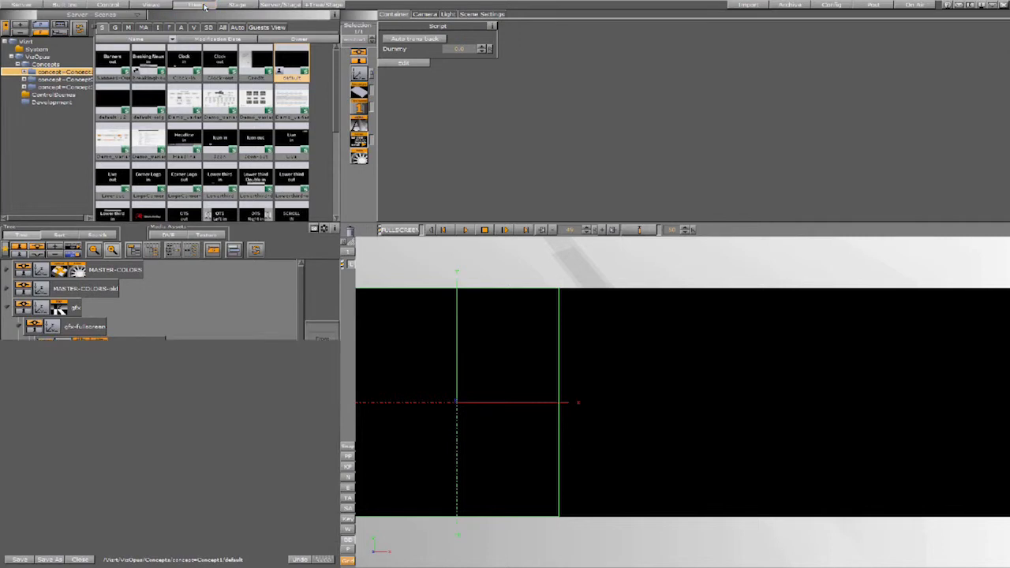
pyautogui.click(228, 7)
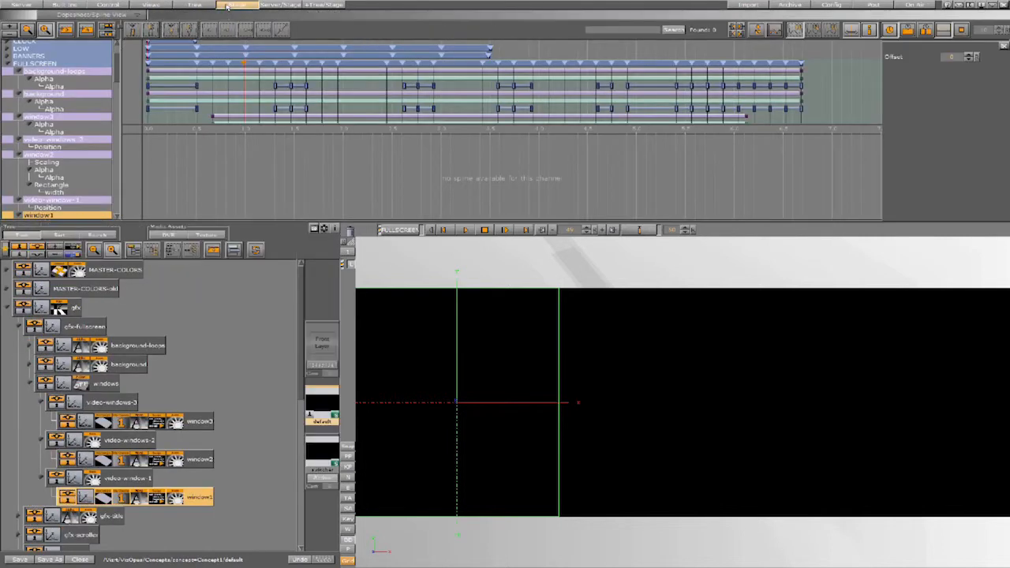
pyautogui.moveTo(241, 82)
pyautogui.mouseDown()
pyautogui.moveTo(198, 83)
pyautogui.moveTo(260, 85)
pyautogui.mouseUp()
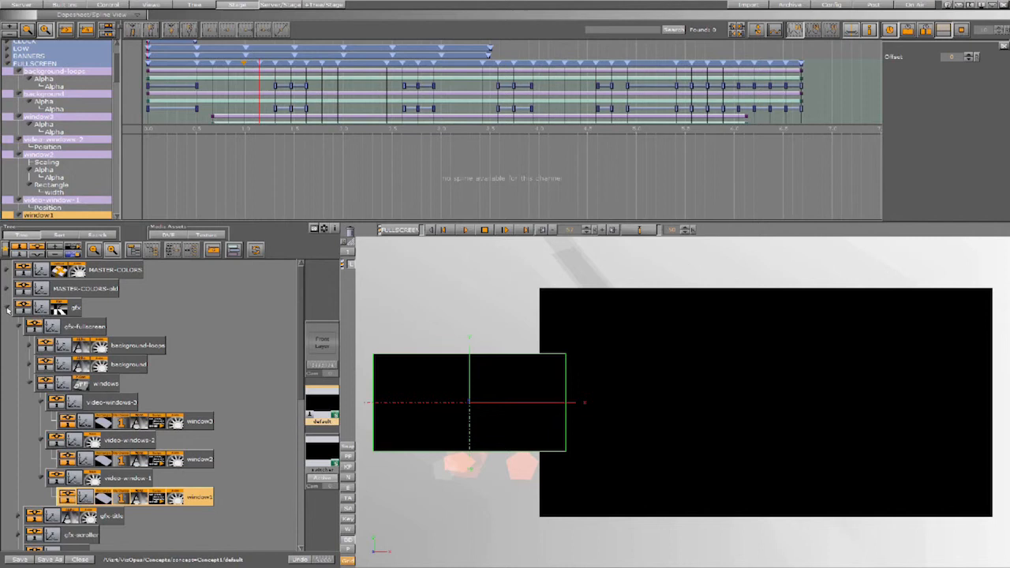
# Step: Collapse the gfx container, then examine the channels of the BANNERS and LOW directors, collapsing each one again
pyautogui.click(6, 308)
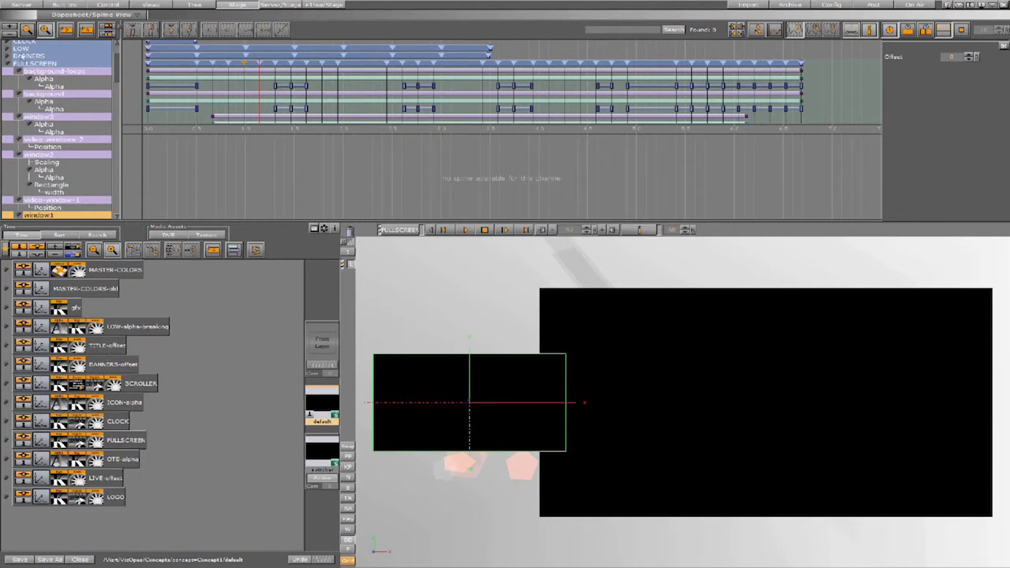
pyautogui.click(8, 57)
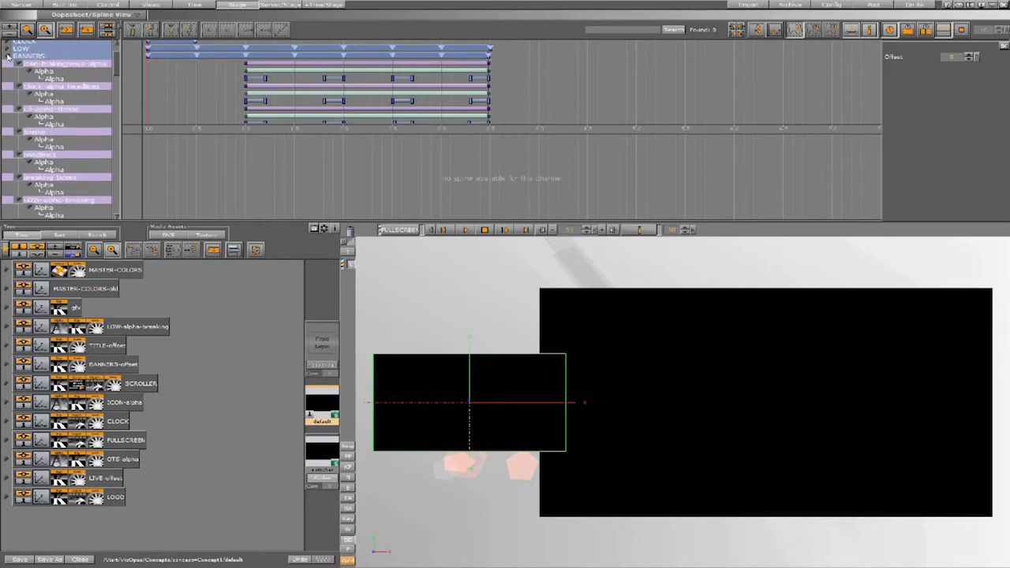
pyautogui.click(8, 57)
pyautogui.click(8, 49)
pyautogui.moveTo(155, 102); pyautogui.dragTo(135, 97)
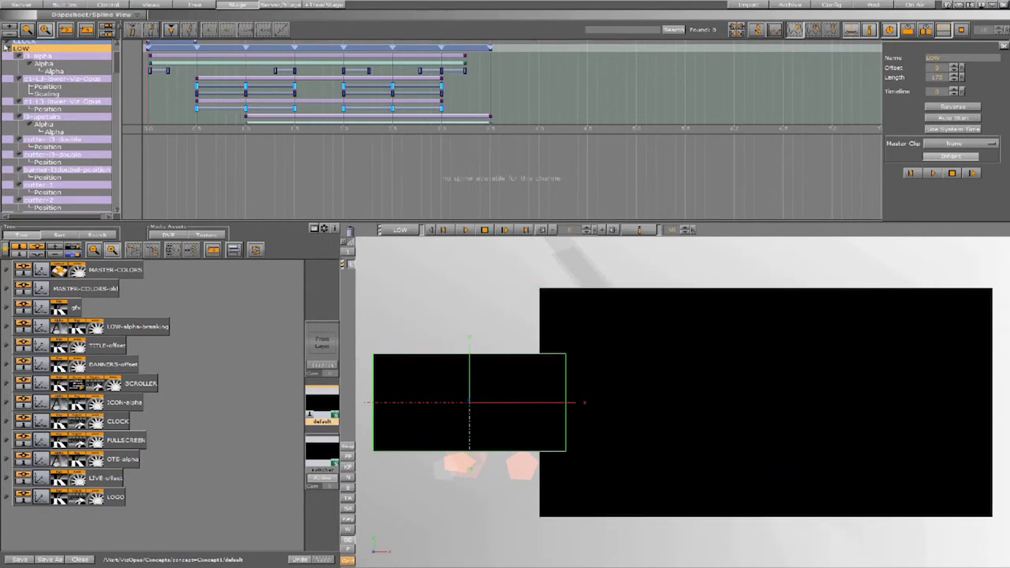
pyautogui.click(7, 50)
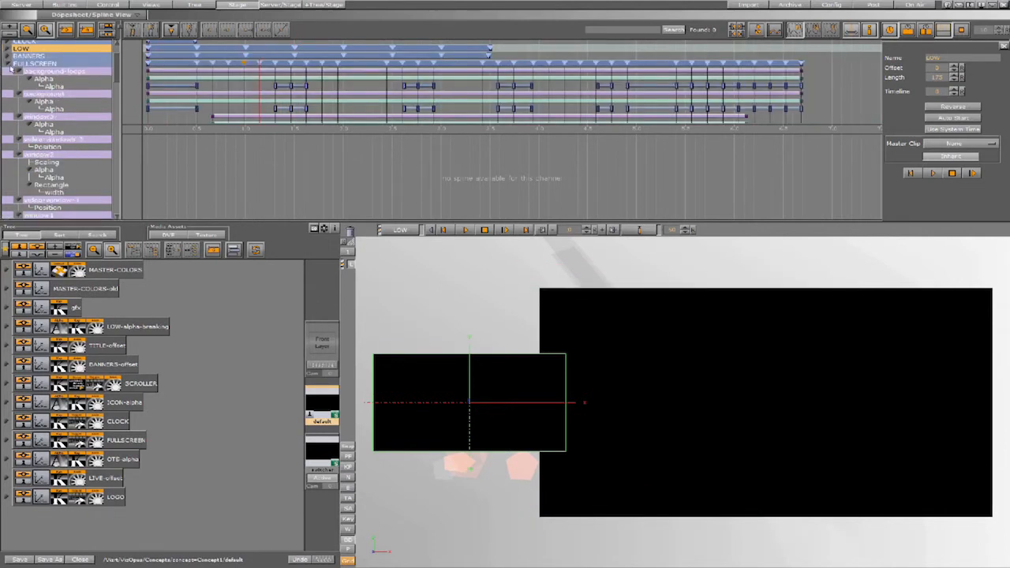
# Step: Expand the ICON director and scrub its animation to frame 24 to bring the icon in
pyautogui.moveTo(119, 63); pyautogui.dragTo(119, 53)
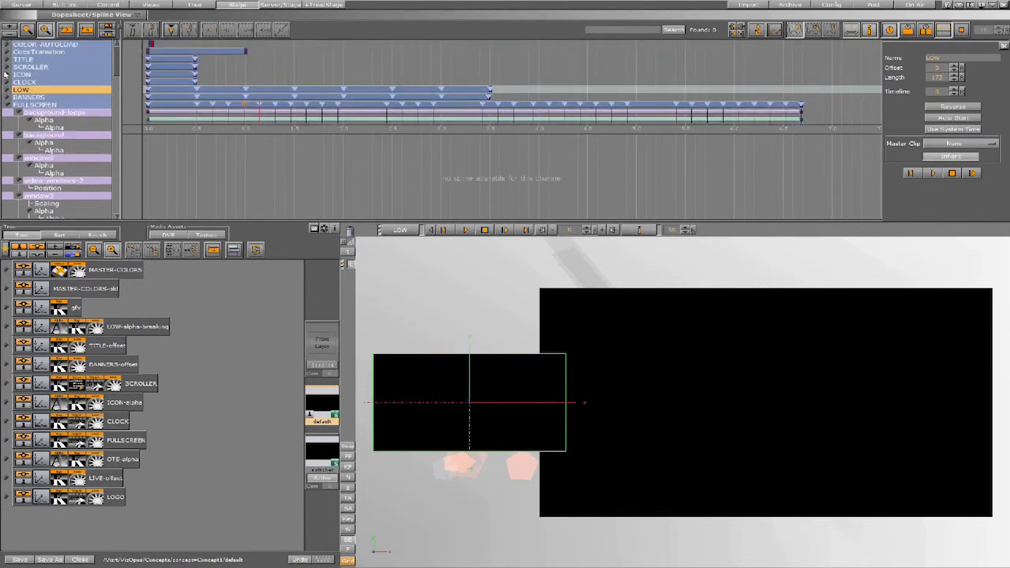
pyautogui.click(7, 75)
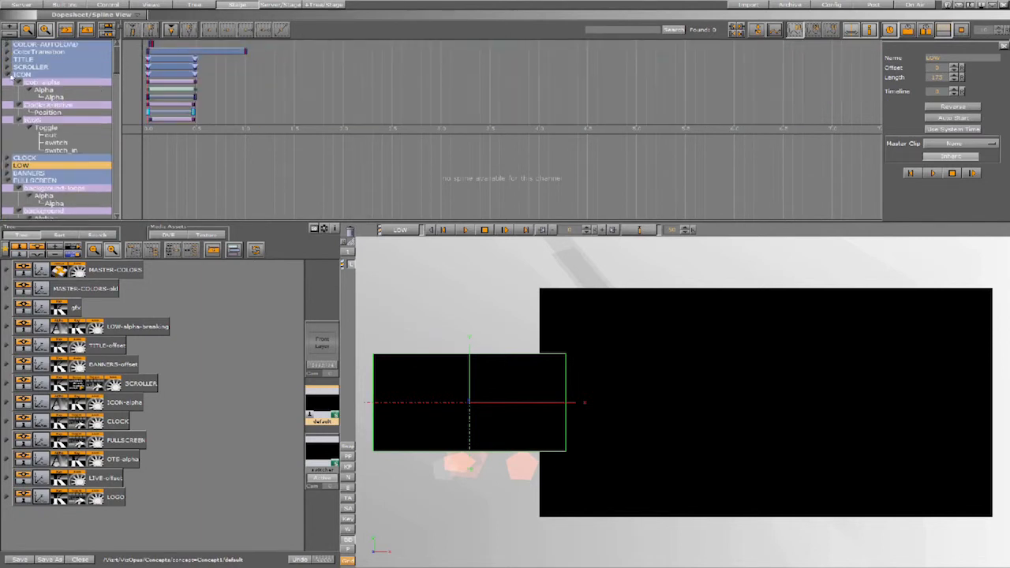
pyautogui.click(212, 102)
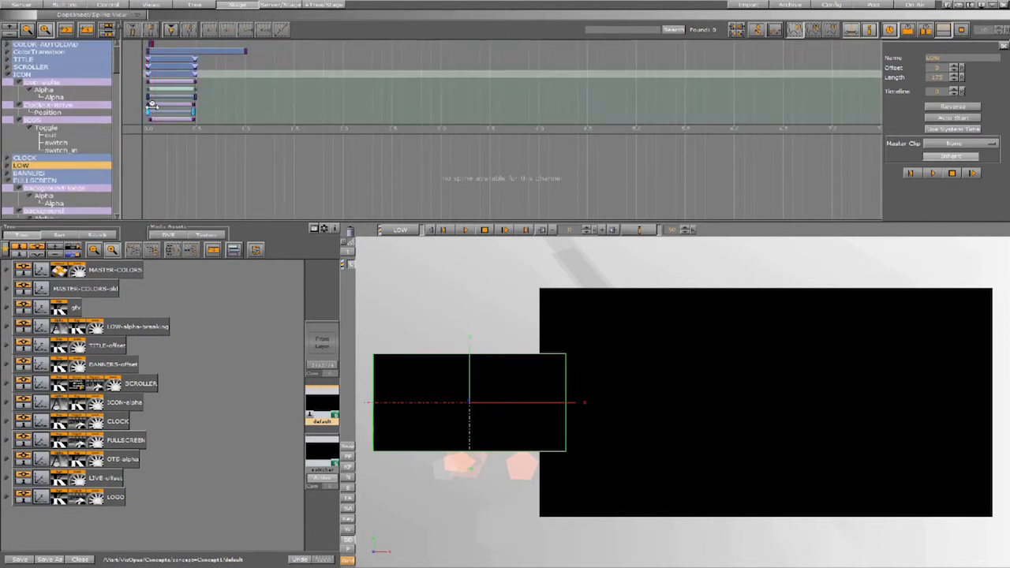
pyautogui.click(196, 106)
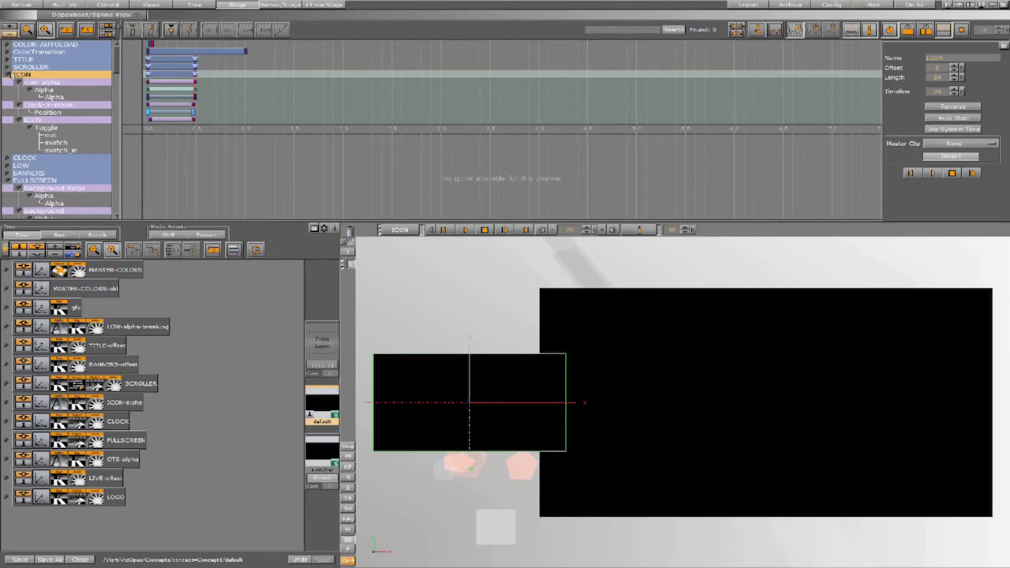
# Step: Expand the CLOCK director and scrub its animation to frame 24 to bring the clock in
pyautogui.click(8, 158)
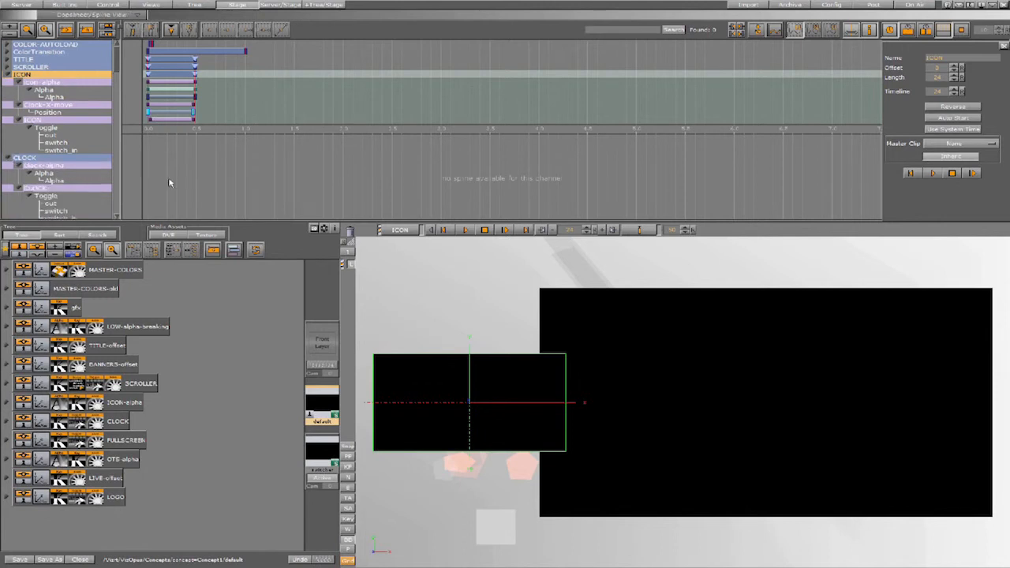
pyautogui.scroll(-5, 118, 67)
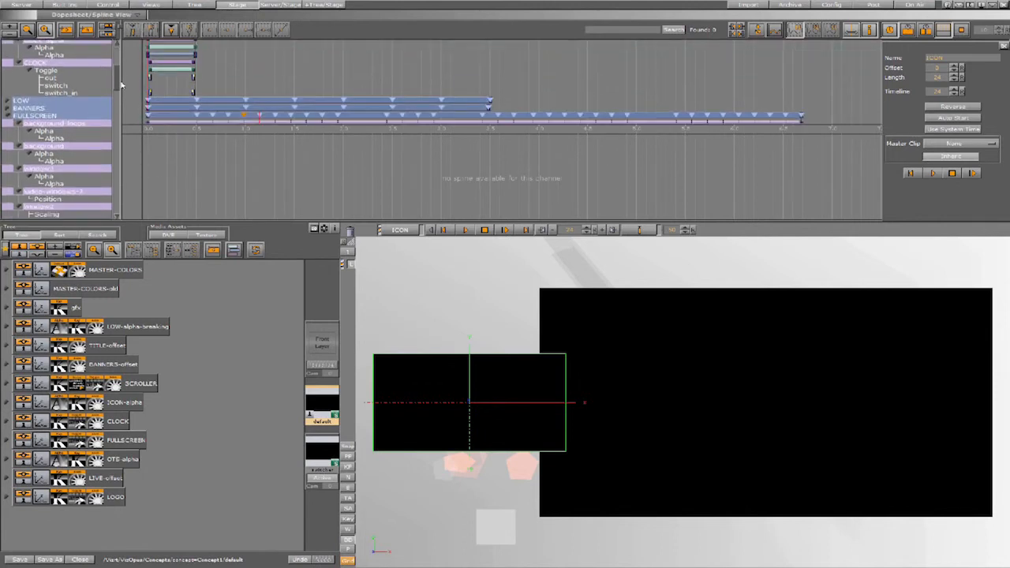
pyautogui.moveTo(182, 84); pyautogui.dragTo(196, 86)
pyautogui.scroll(4, 119, 66)
pyautogui.scroll(1, 118, 63)
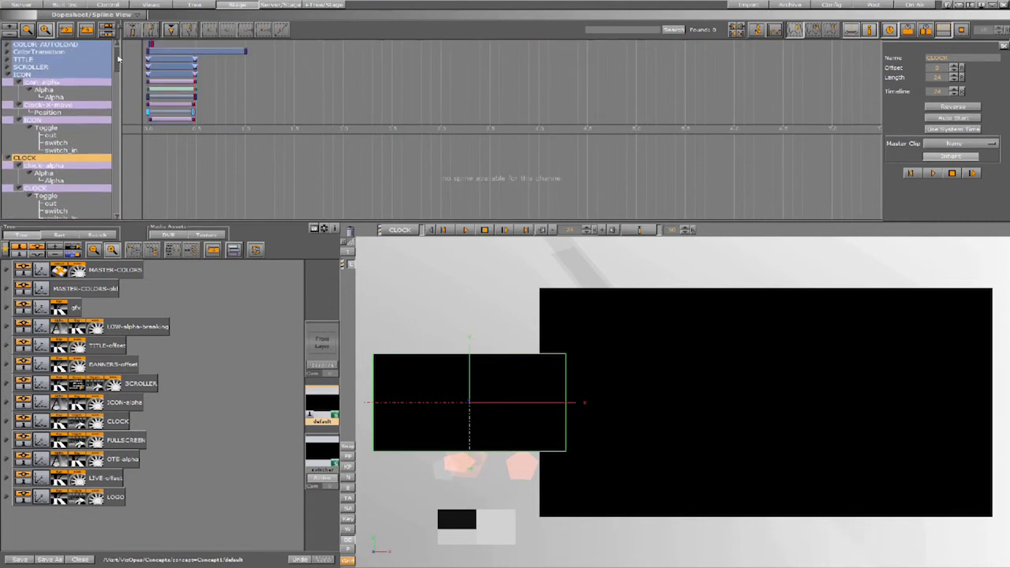
# Step: Collapse the ICON director, expand LOW and scrub its animation to frame 25 to bring in the lower third
pyautogui.click(7, 75)
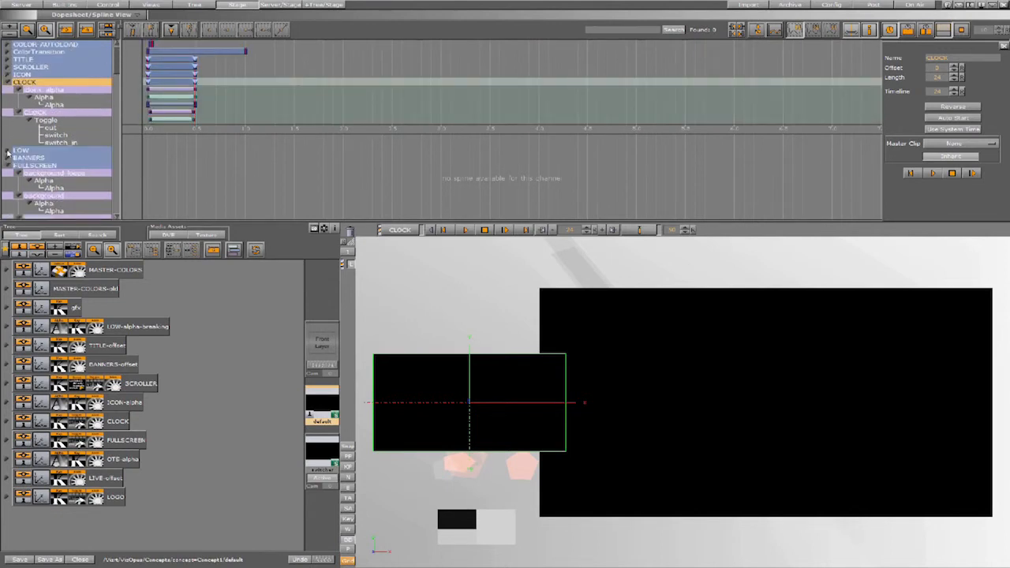
pyautogui.click(8, 151)
pyautogui.scroll(-5, 120, 57)
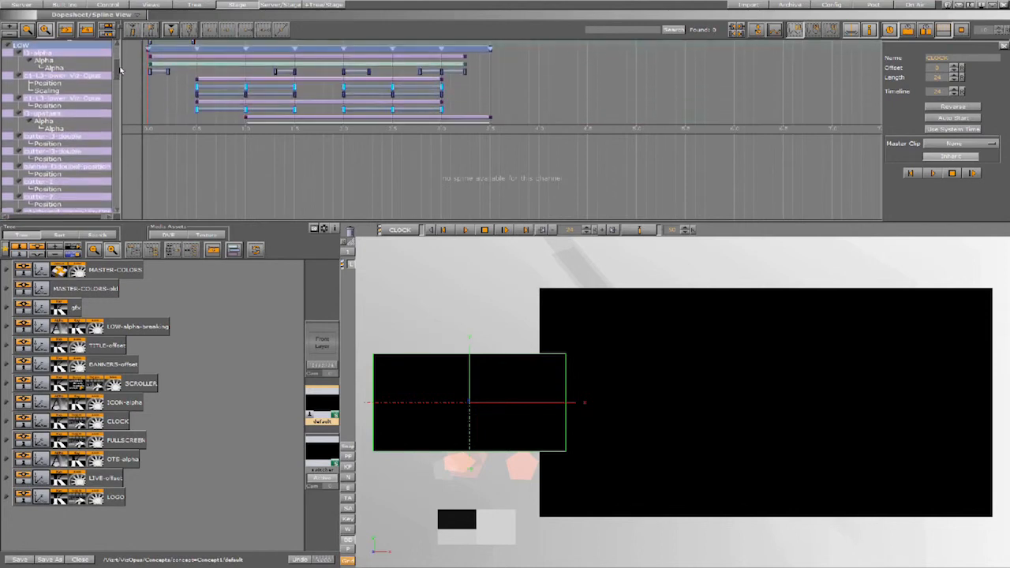
pyautogui.click(195, 92)
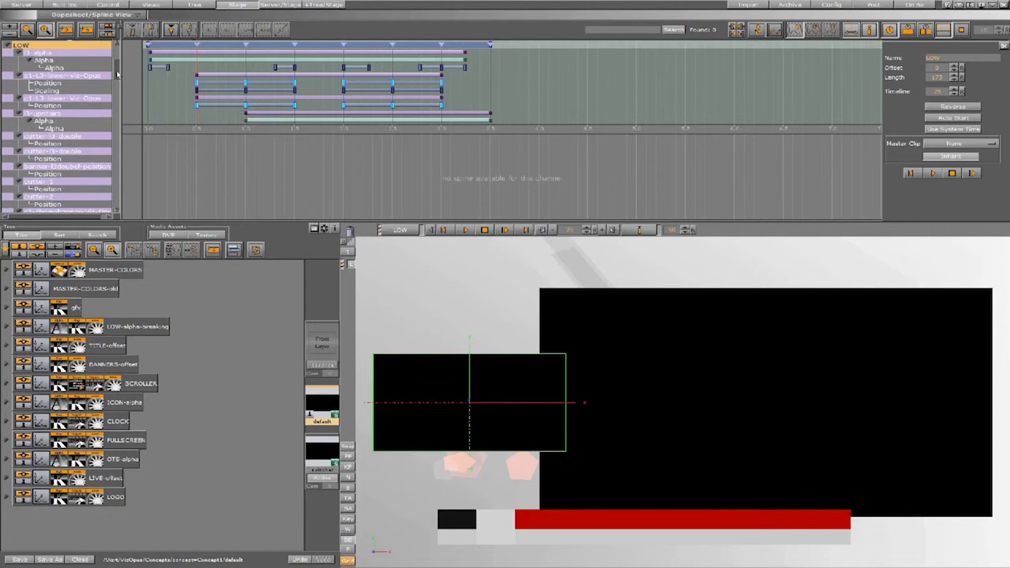
# Step: Look through the channels of the LOW director, and collapse the LOW and CLOCK directors
pyautogui.scroll(-5, 119, 77)
pyautogui.scroll(-10, 123, 99)
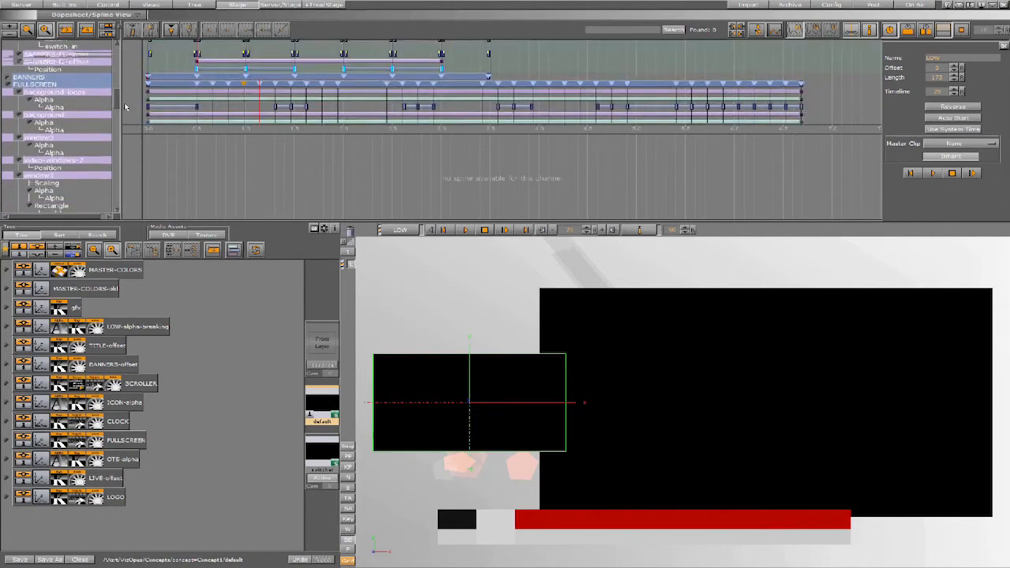
pyautogui.scroll(10, 126, 103)
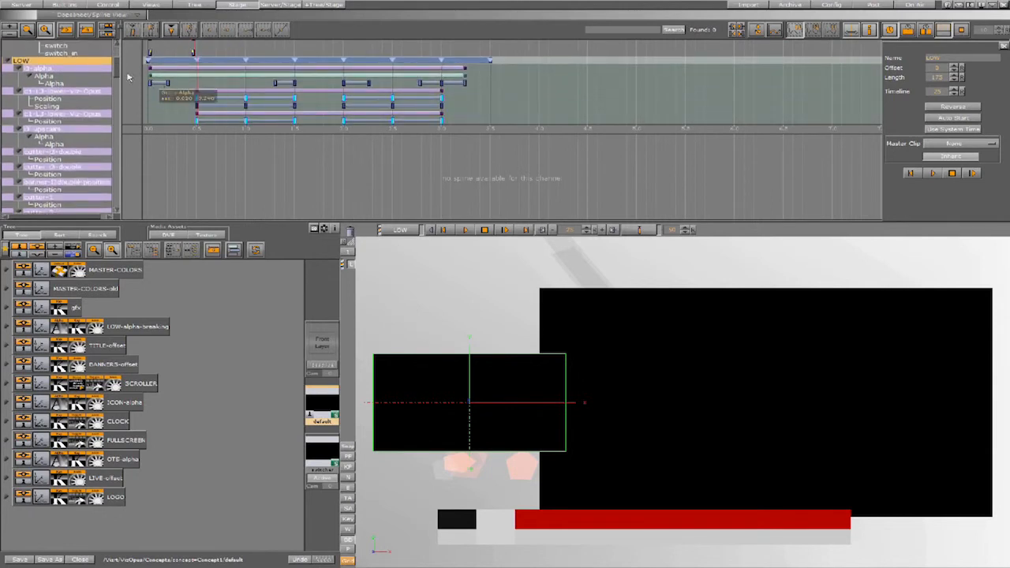
pyautogui.click(8, 61)
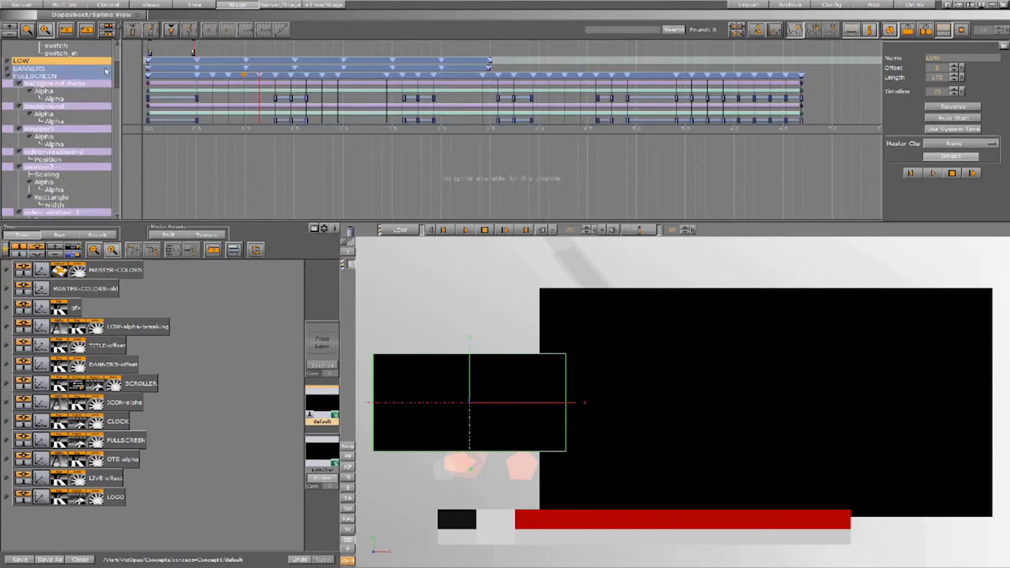
pyautogui.moveTo(117, 72); pyautogui.dragTo(116, 50)
pyautogui.click(7, 82)
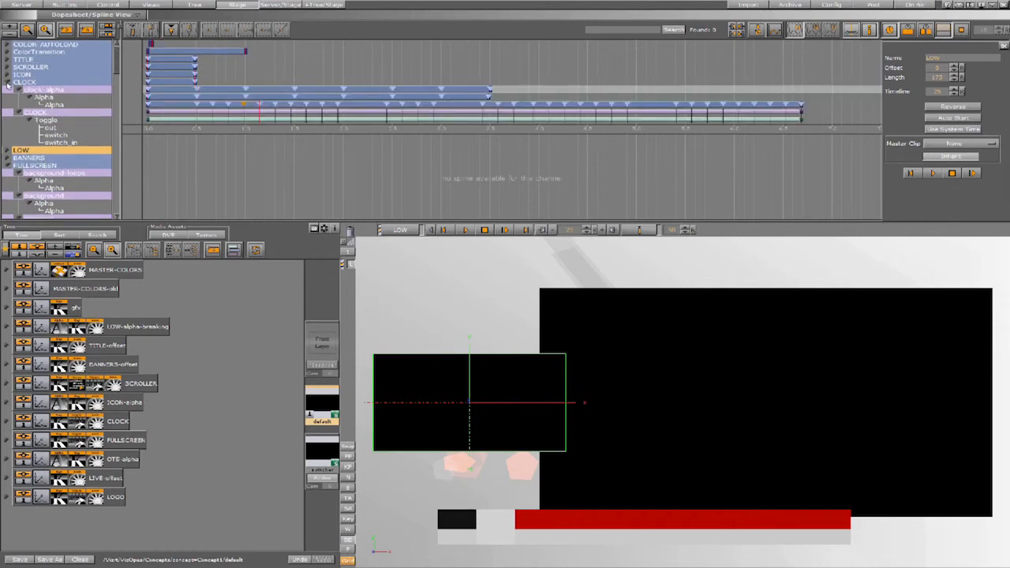
# Step: Scrub the FULLSCREEN director back to frame 0 and collapse it
pyautogui.click(180, 118)
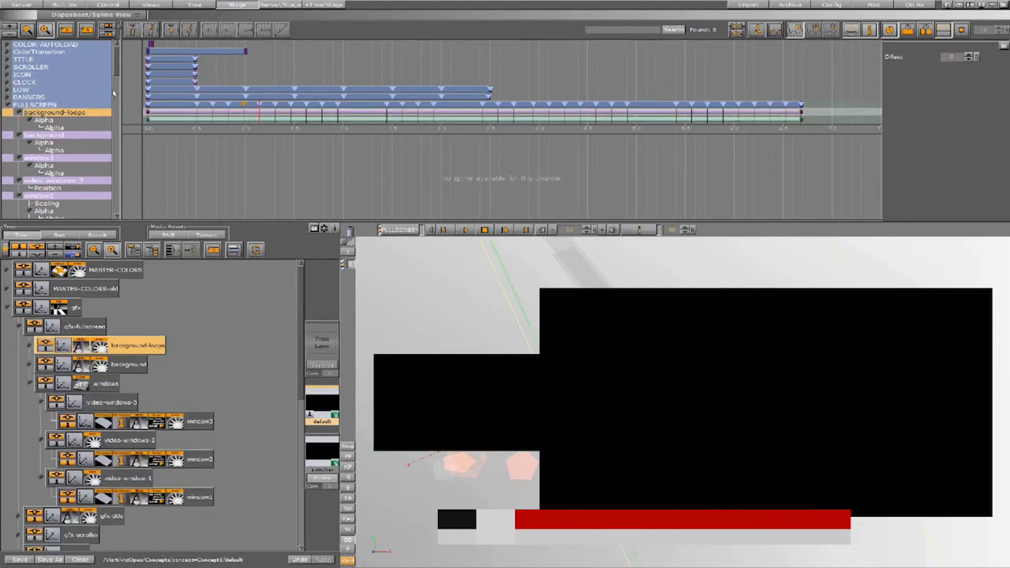
pyautogui.scroll(-2, 117, 75)
pyautogui.scroll(-1, 118, 75)
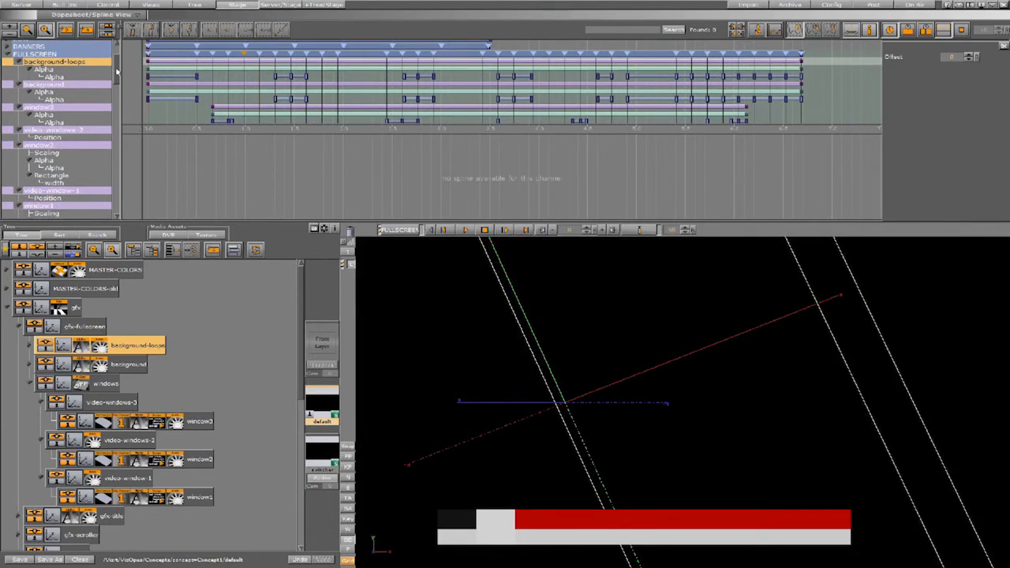
pyautogui.click(7, 54)
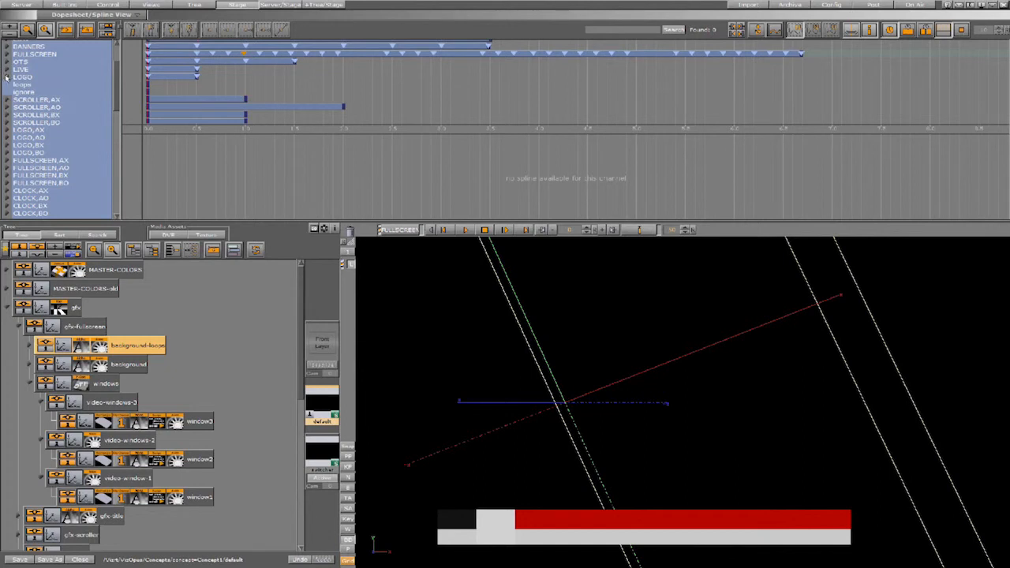
# Step: Expand the LIVE director and scrub its animation to the stop point at its end, and expand the LOGO director
pyautogui.click(7, 72)
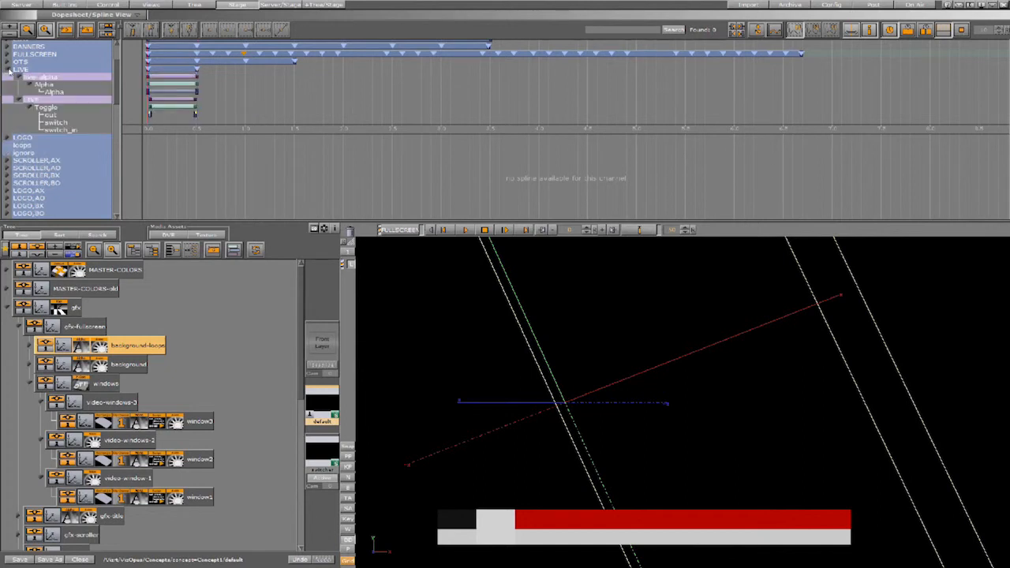
pyautogui.click(176, 98)
pyautogui.moveTo(151, 103); pyautogui.dragTo(197, 109)
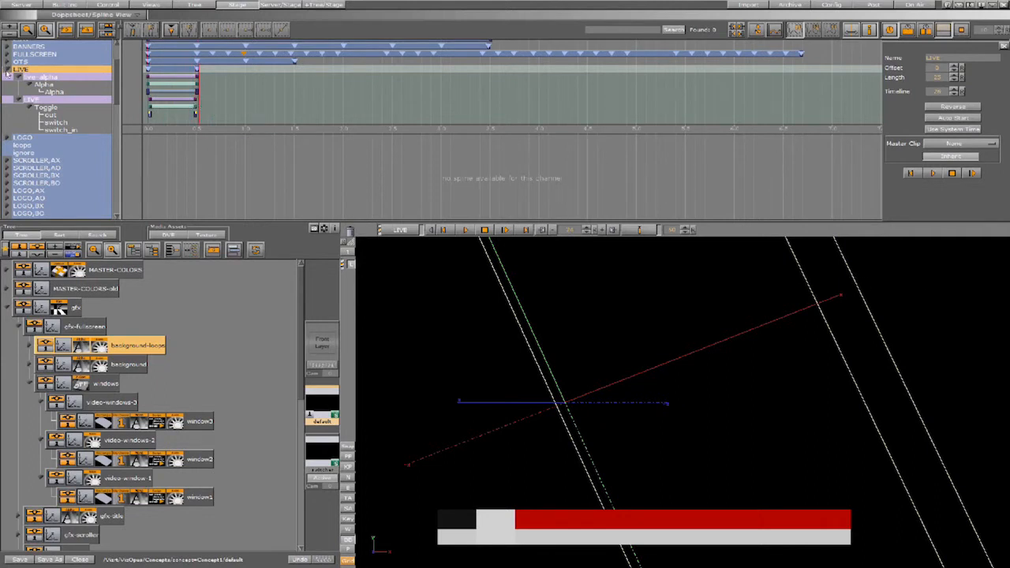
pyautogui.click(8, 138)
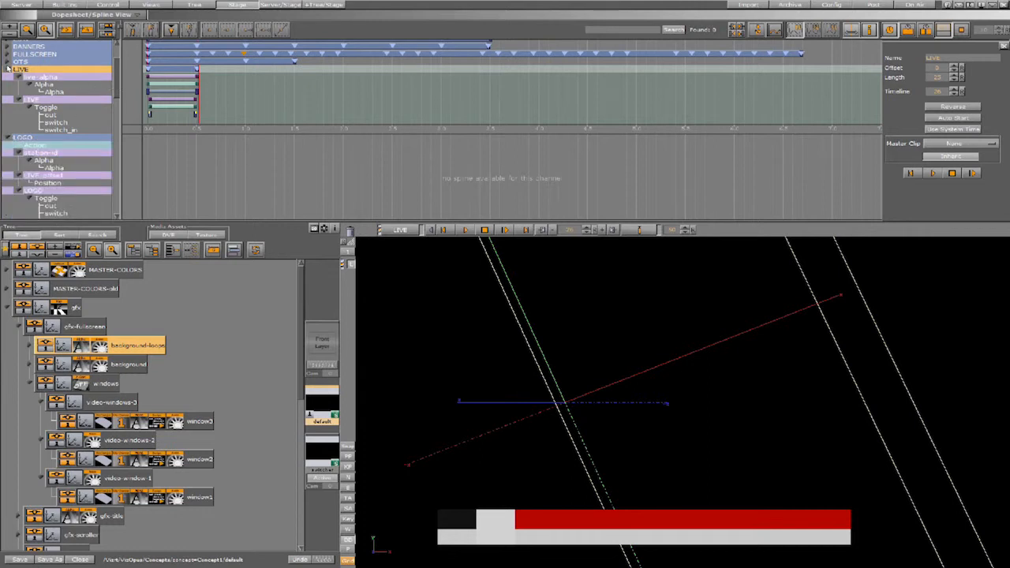
# Step: Expand the OTS director, scrub it to the stop point at frame 25 and back to frame 0, and collapse it
pyautogui.click(7, 61)
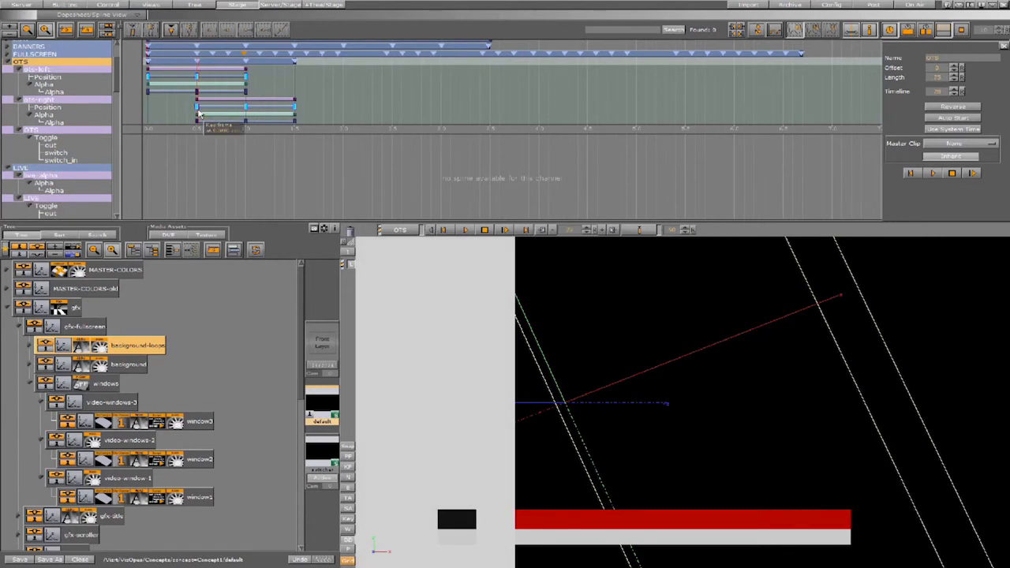
pyautogui.moveTo(189, 113)
pyautogui.mouseDown()
pyautogui.moveTo(129, 105)
pyautogui.moveTo(196, 114)
pyautogui.mouseUp()
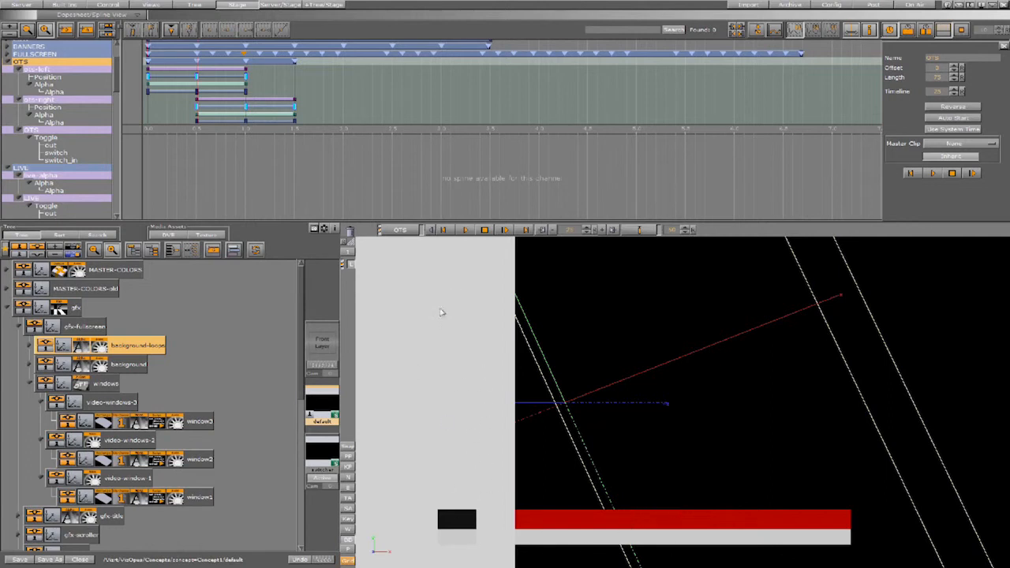
pyautogui.moveTo(326, 96); pyautogui.dragTo(121, 92)
pyautogui.scroll(2, 119, 79)
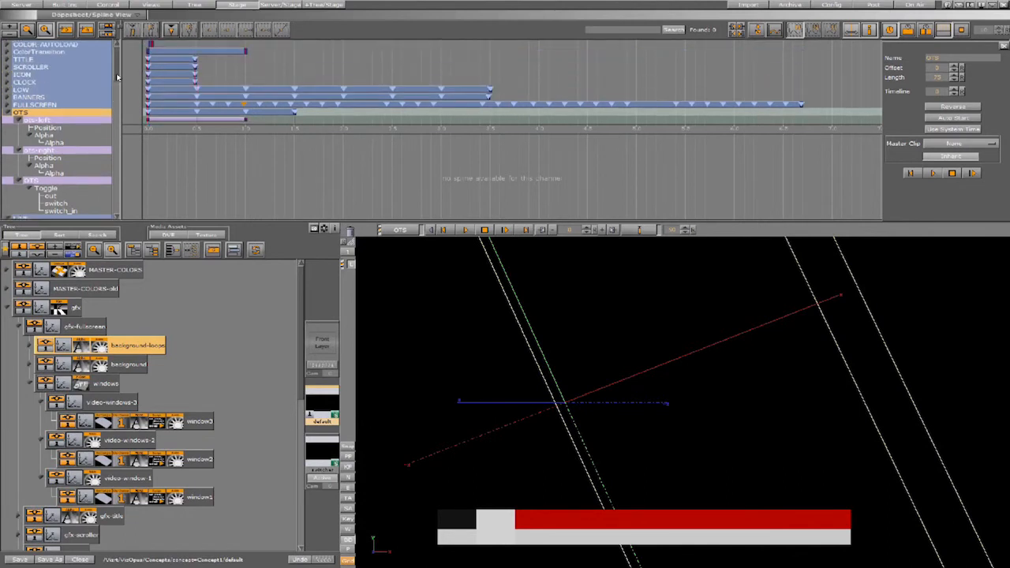
pyautogui.click(8, 113)
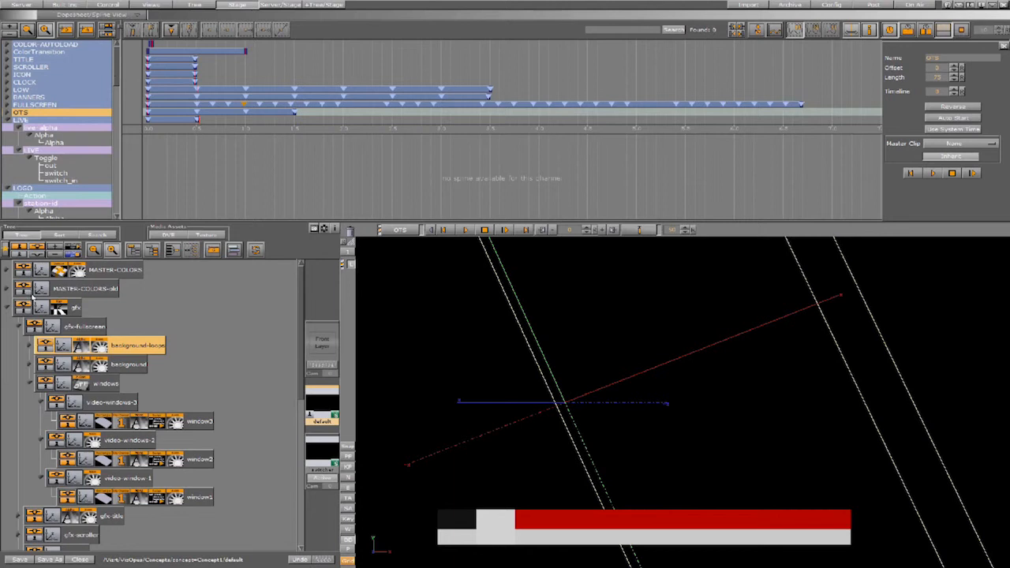
# Step: Select the gfx container, and window3 under video-windows-3 to show its channels in the FULLSCREEN director
pyautogui.click(75, 307)
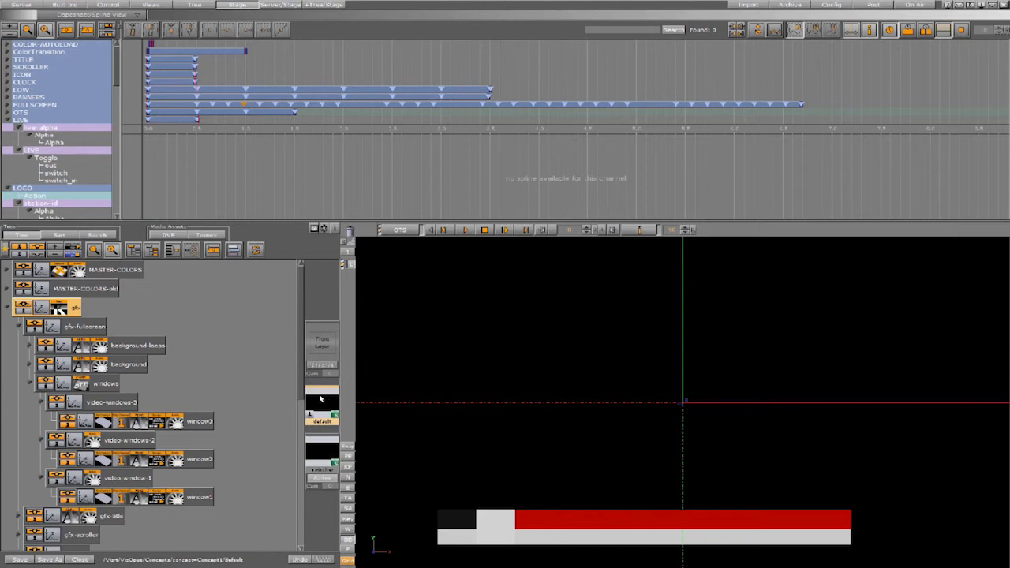
pyautogui.click(197, 422)
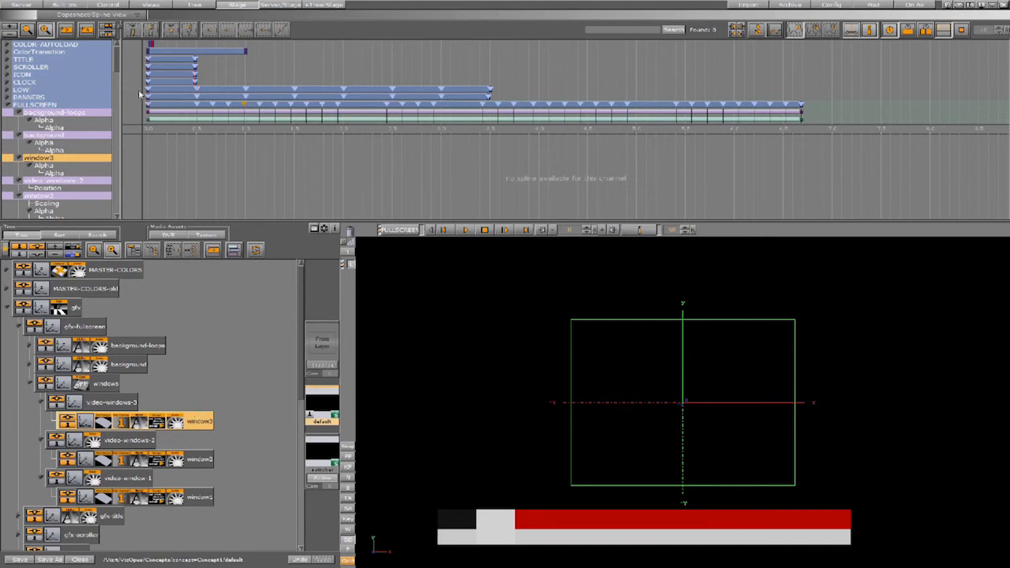
pyautogui.scroll(-2, 116, 69)
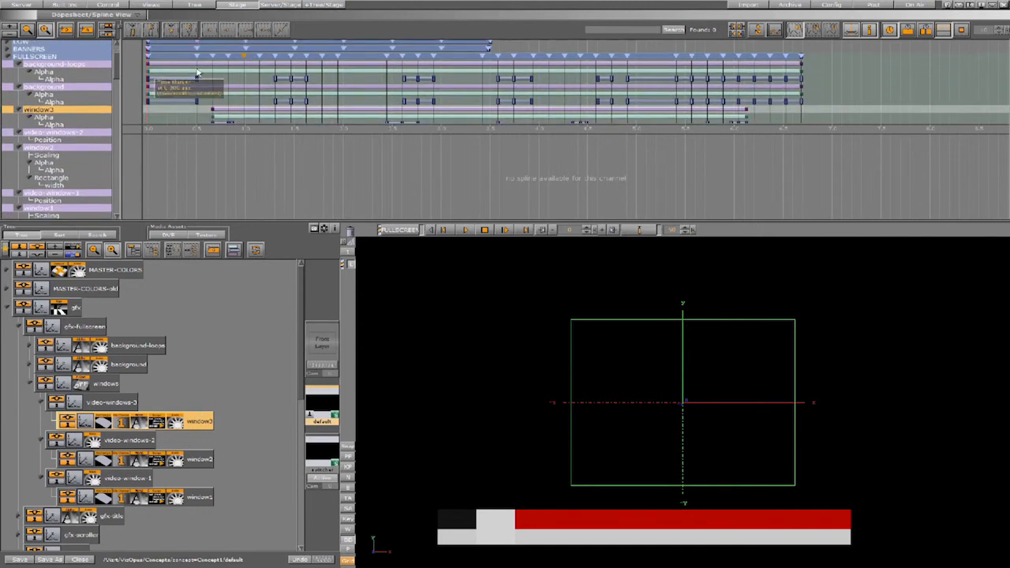
# Step: Scrub FULLSCREEN to the stop point at 1.0 seconds and back to the preceding one with three equal video windows
pyautogui.click(244, 71)
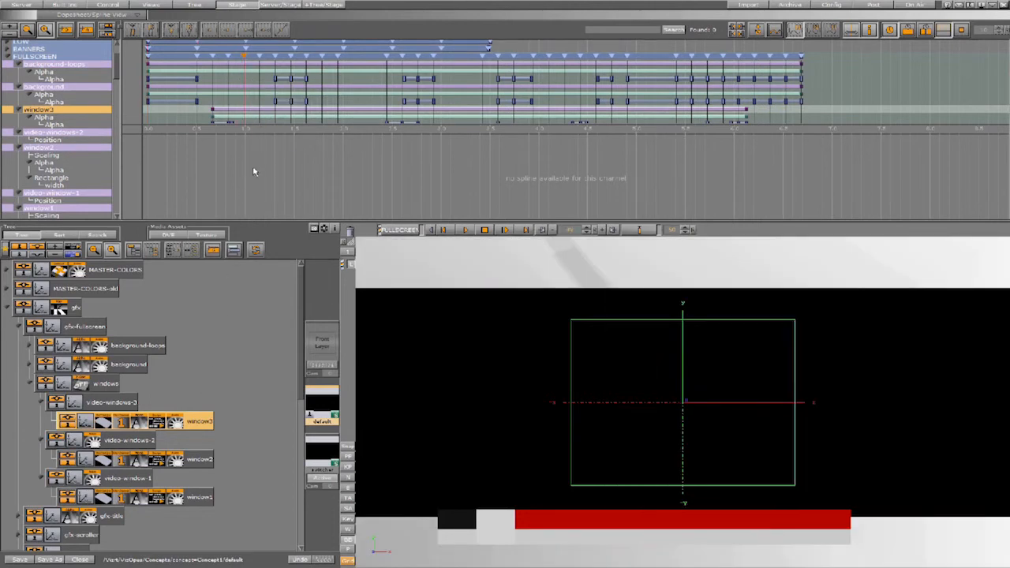
pyautogui.click(225, 72)
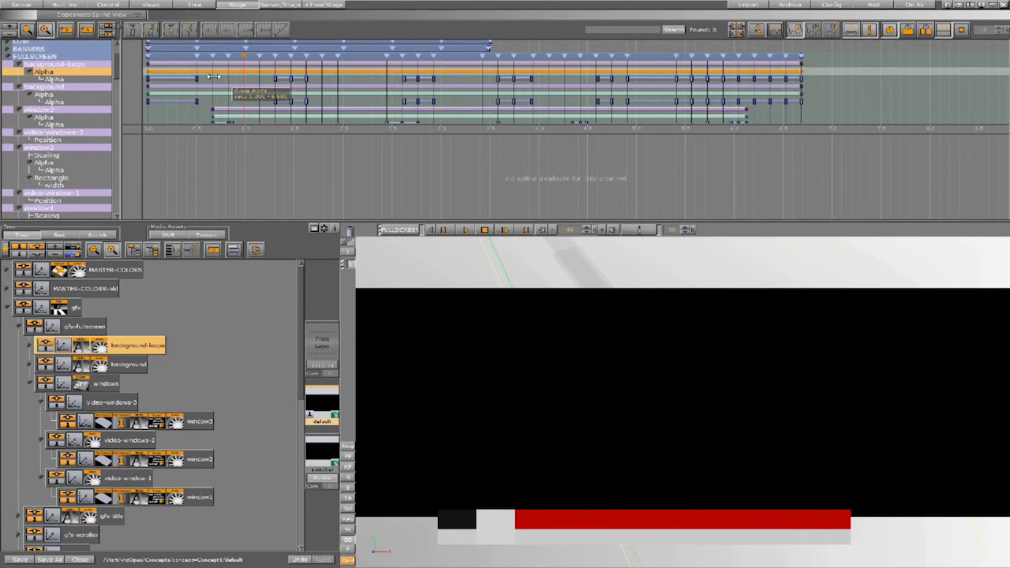
pyautogui.click(224, 79)
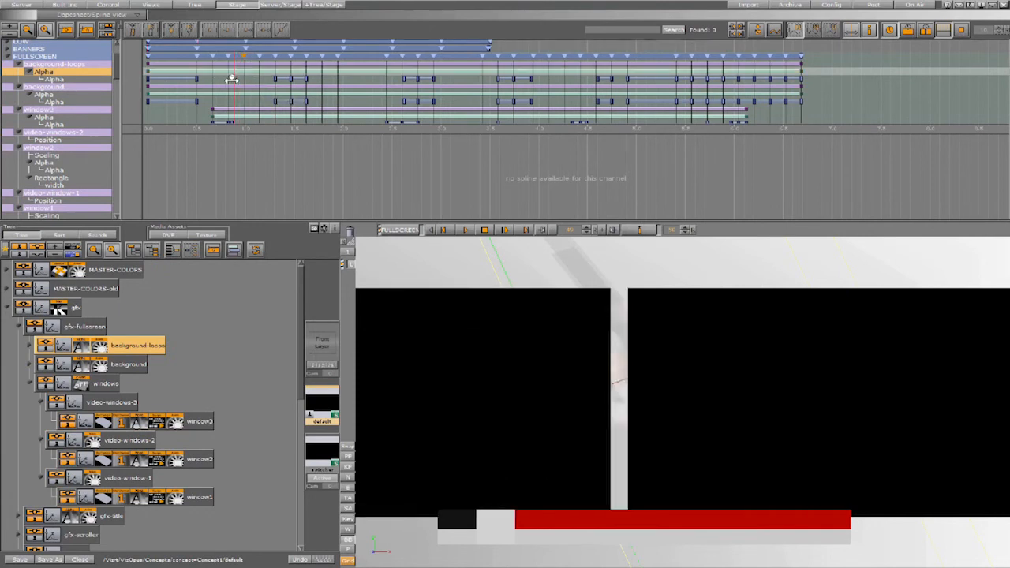
pyautogui.moveTo(225, 79); pyautogui.dragTo(229, 80)
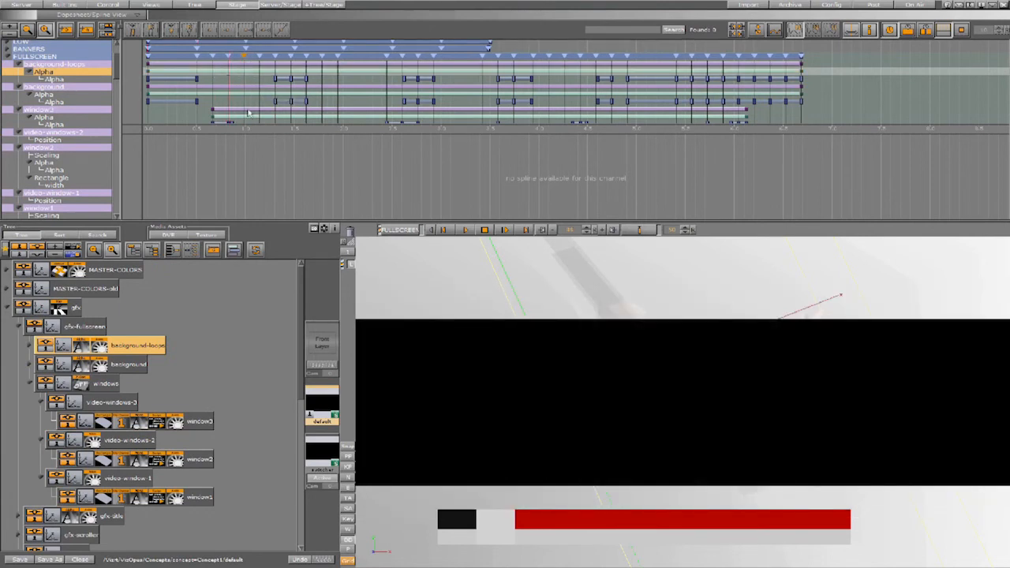
# Step: Select the three video windows in the scene one after another: window1, window3 and window2
pyautogui.click(417, 371)
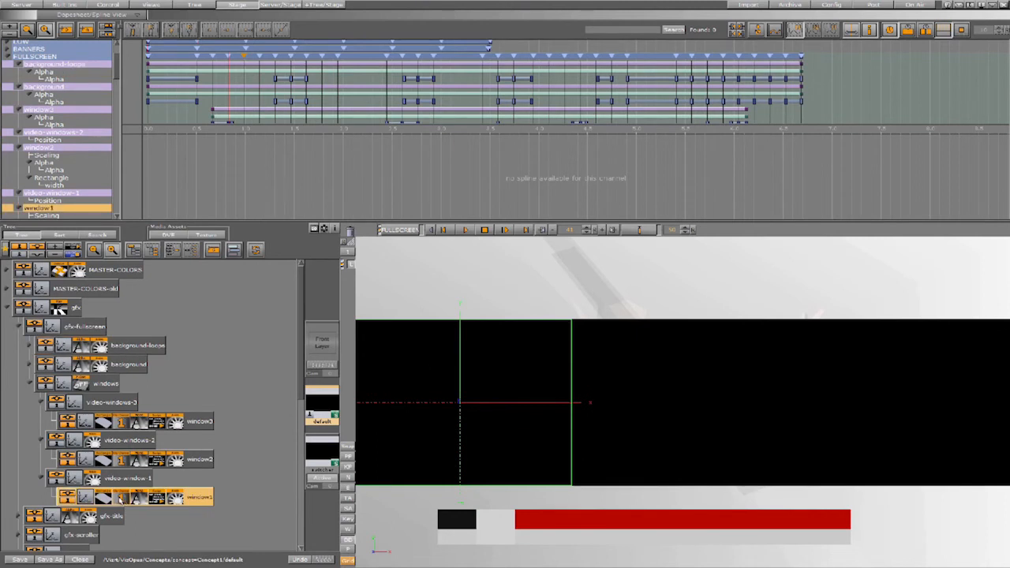
pyautogui.click(662, 412)
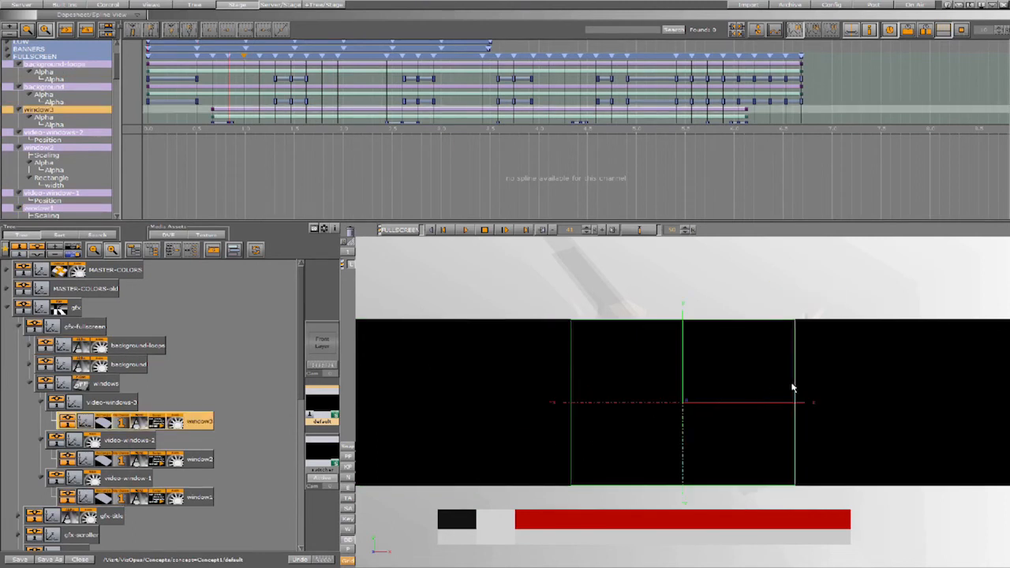
pyautogui.click(904, 386)
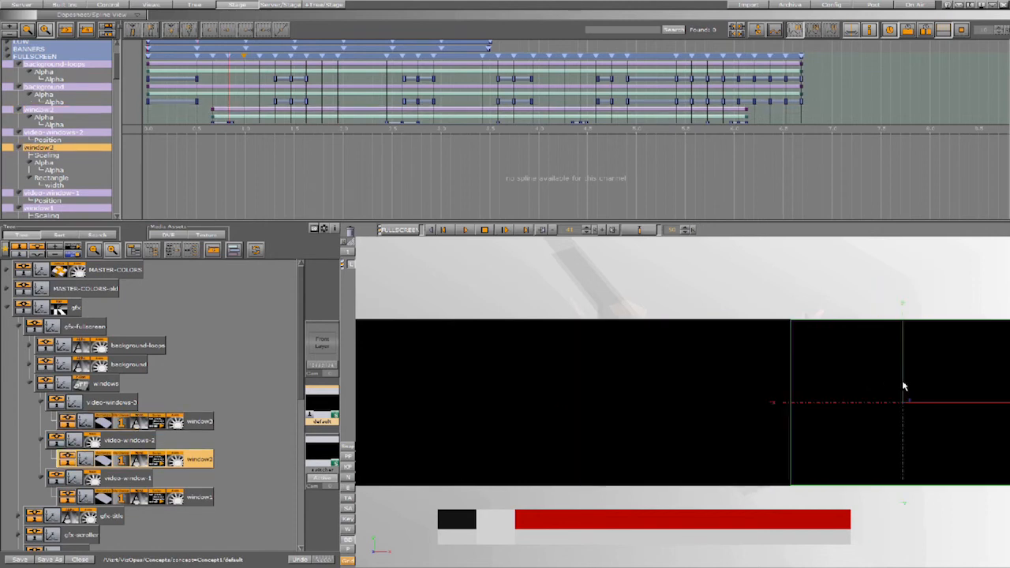